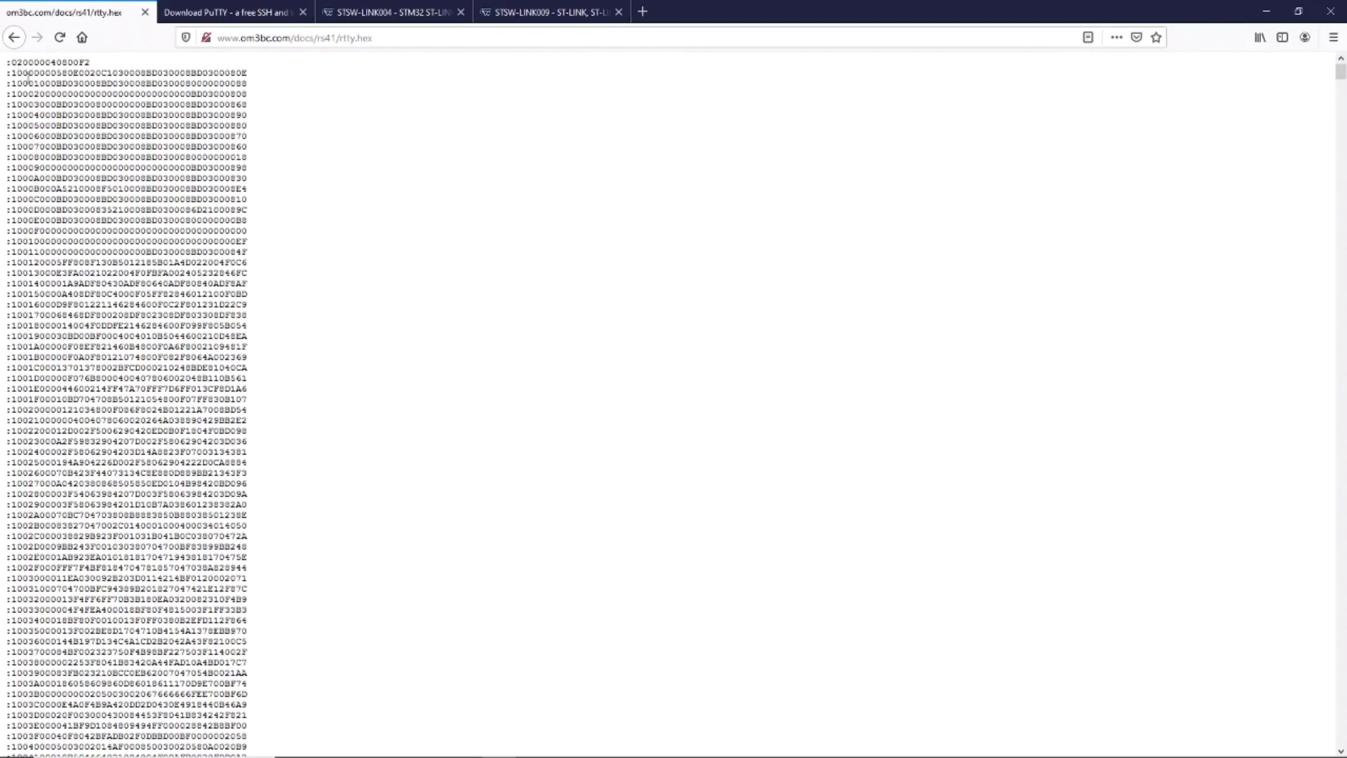
Step: Select the hex code lines on the rtty.hex page and open a blank document in the Windows text editor
{"action": "left_click_drag", "start_coordinate": [6, 60], "coordinate": [250, 694]}
{"action": "scroll", "coordinate": [301, 547], "scroll_direction": "up", "scroll_amount": 5}
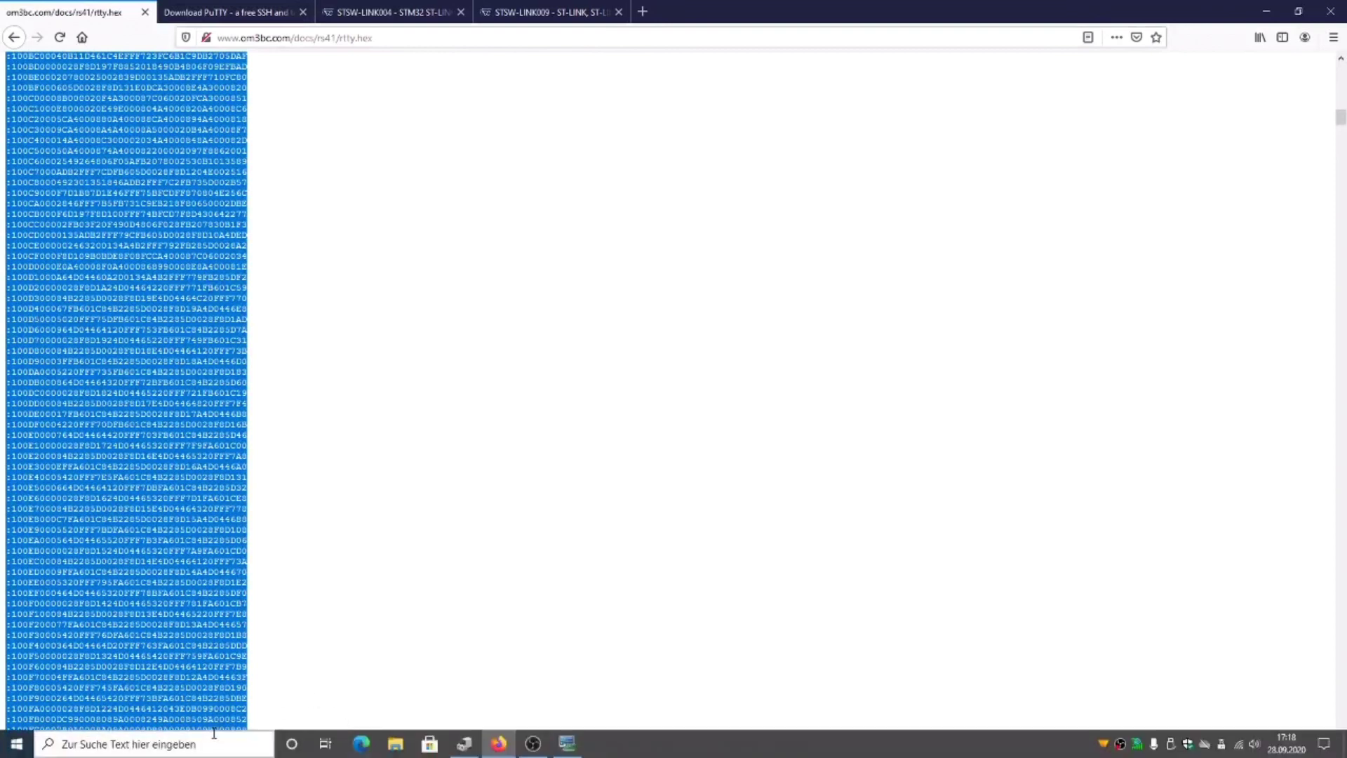
{"action": "left_click", "coordinate": [214, 742]}
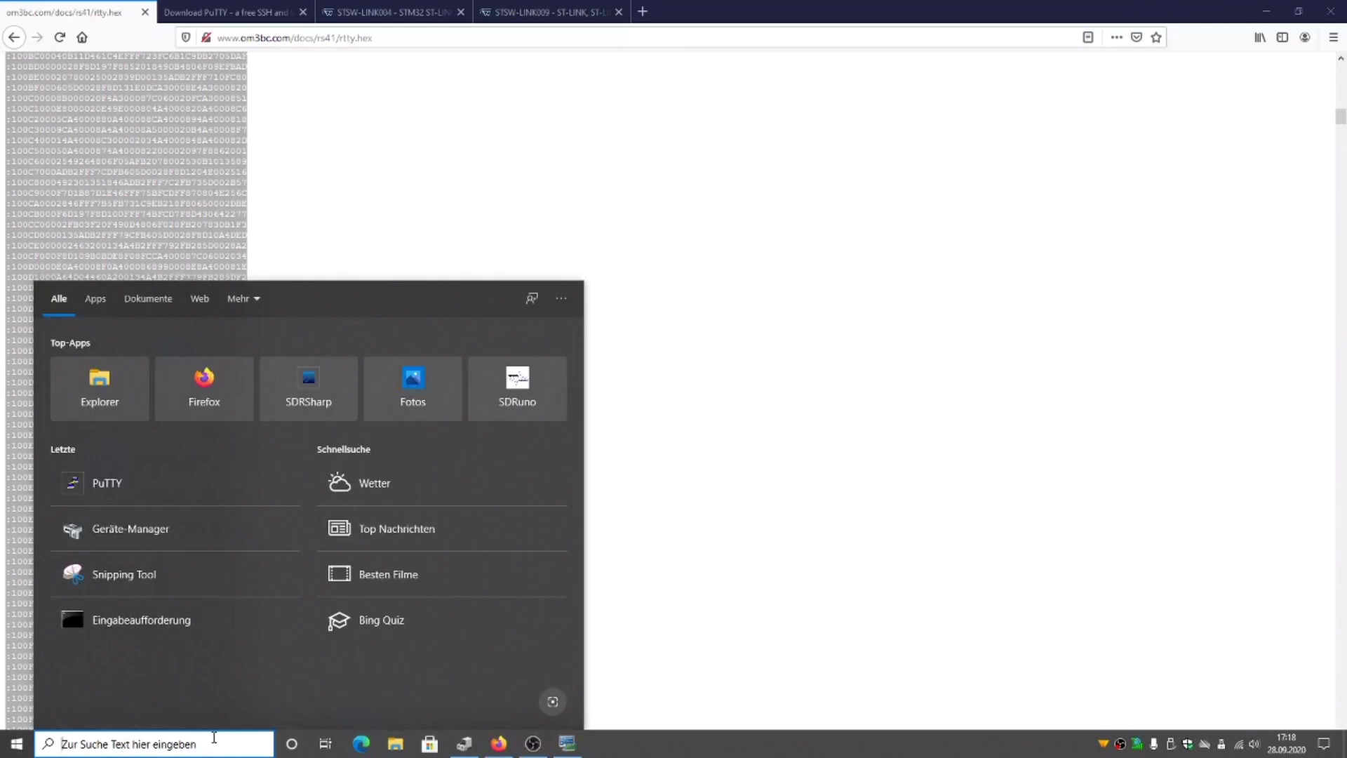
{"action": "type", "text": "te"}
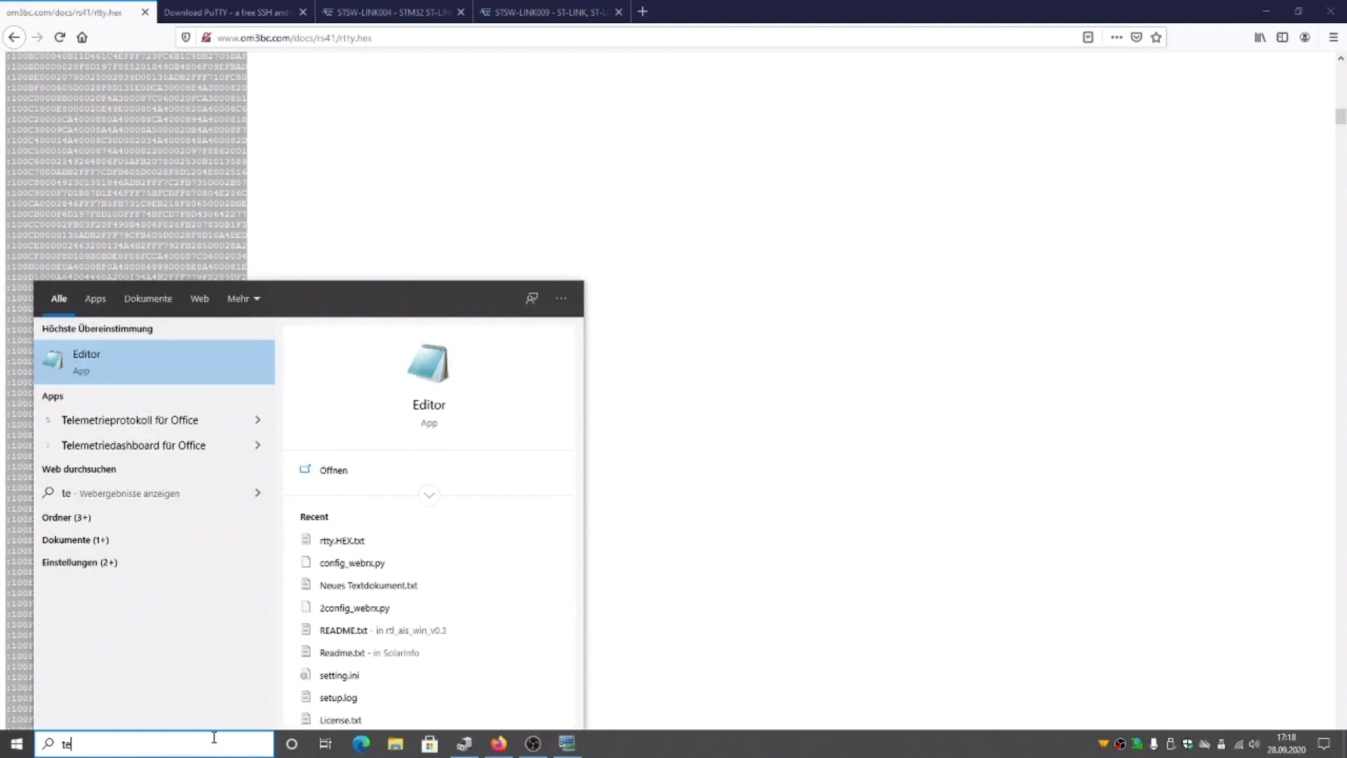
{"action": "left_click", "coordinate": [428, 404]}
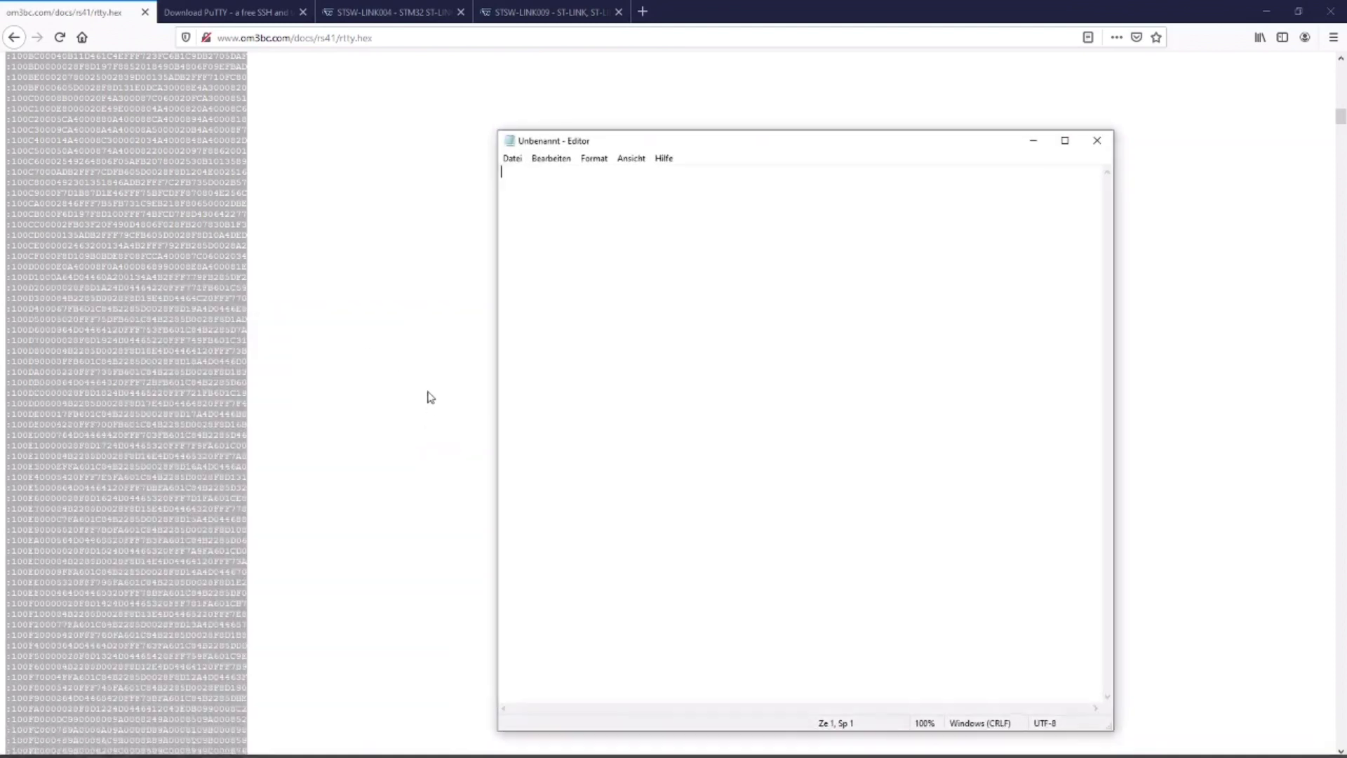
{"action": "right_click", "coordinate": [548, 230]}
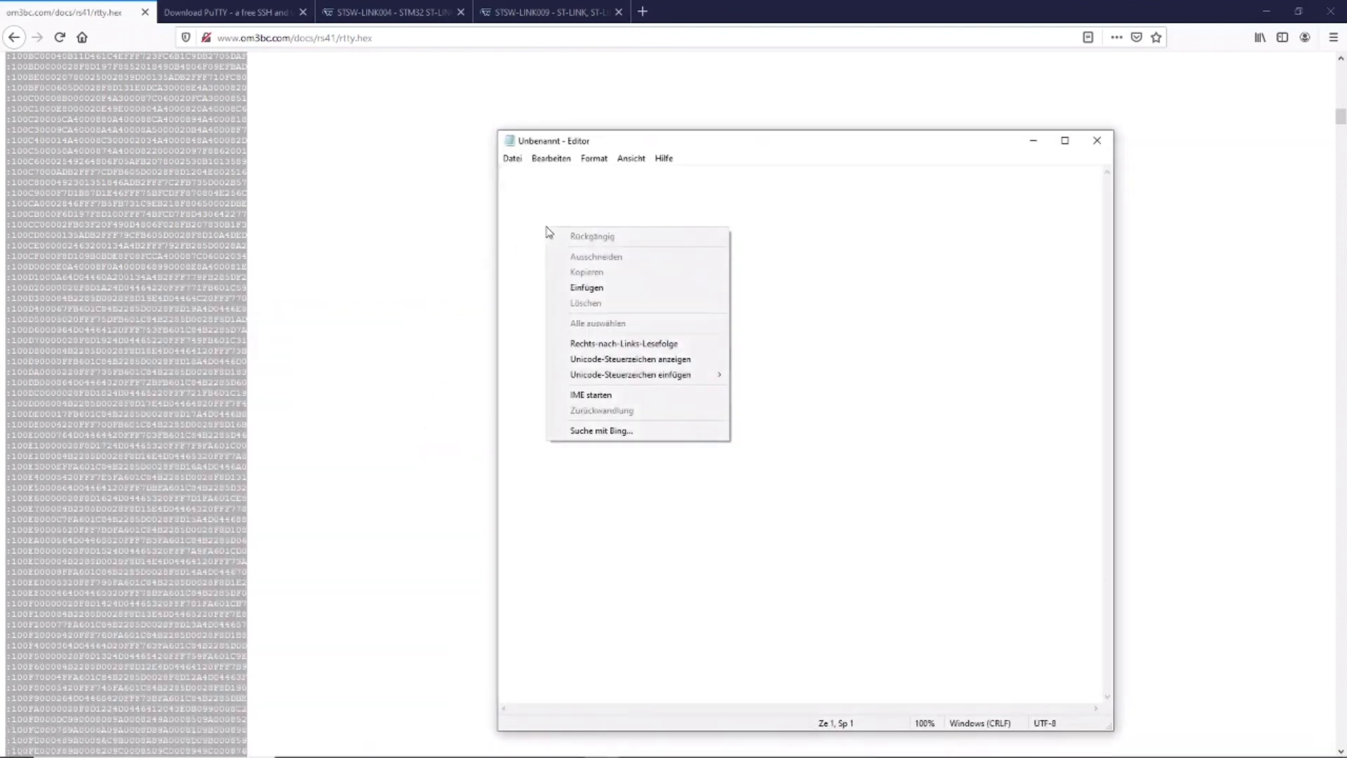
Step: Copy the hex code from the rtty.hex page and paste it into the blank text document
{"action": "left_click", "coordinate": [259, 321]}
{"action": "key", "text": "ctrl+a"}
{"action": "right_click", "coordinate": [127, 321]}
{"action": "left_click", "coordinate": [163, 331]}
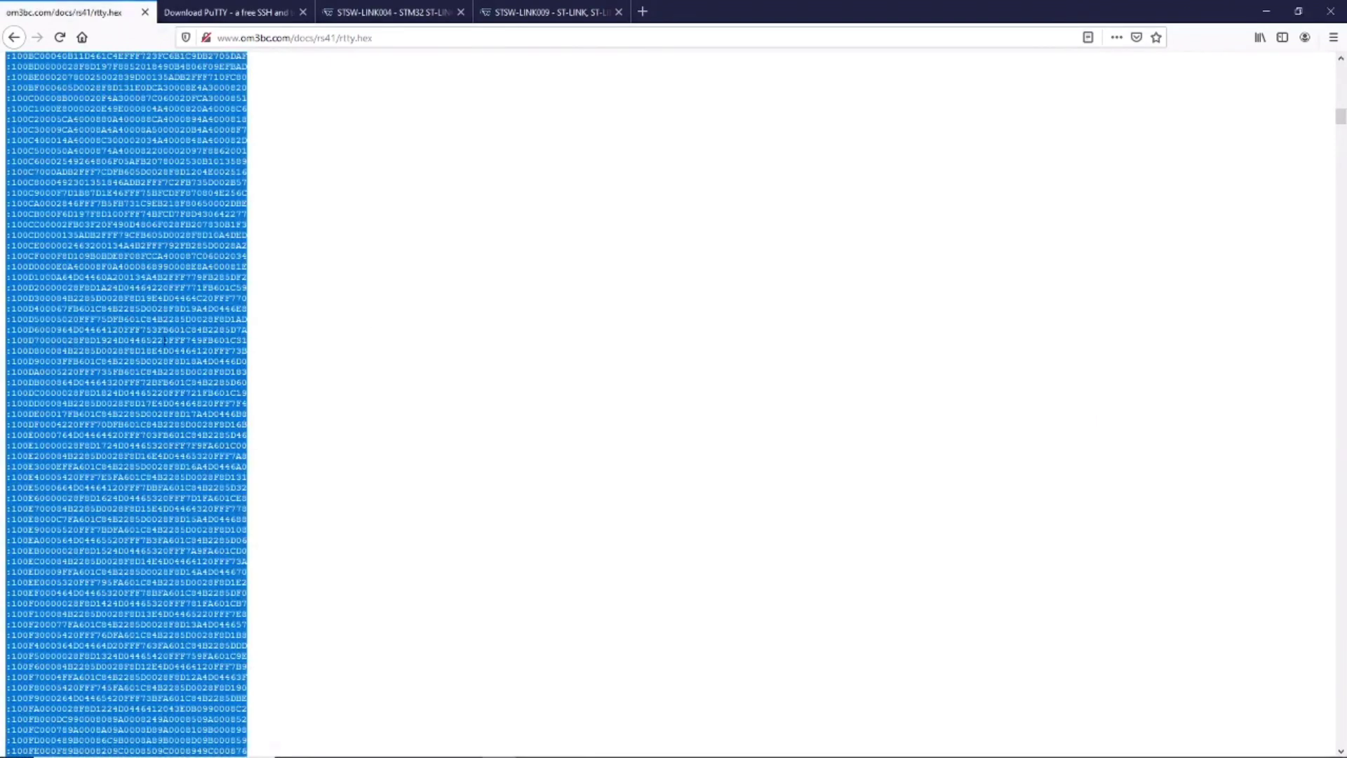
{"action": "mouse_move", "coordinate": [464, 747]}
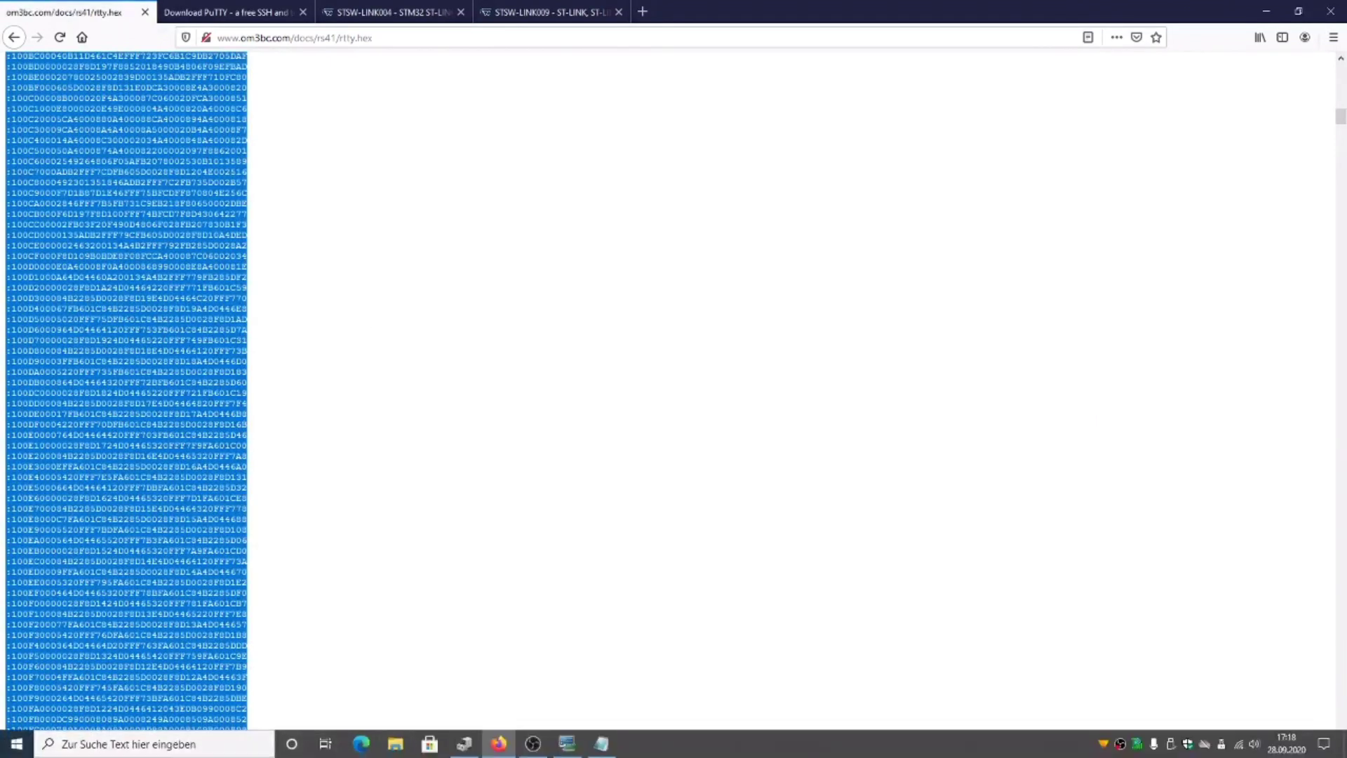
{"action": "left_click", "coordinate": [601, 744]}
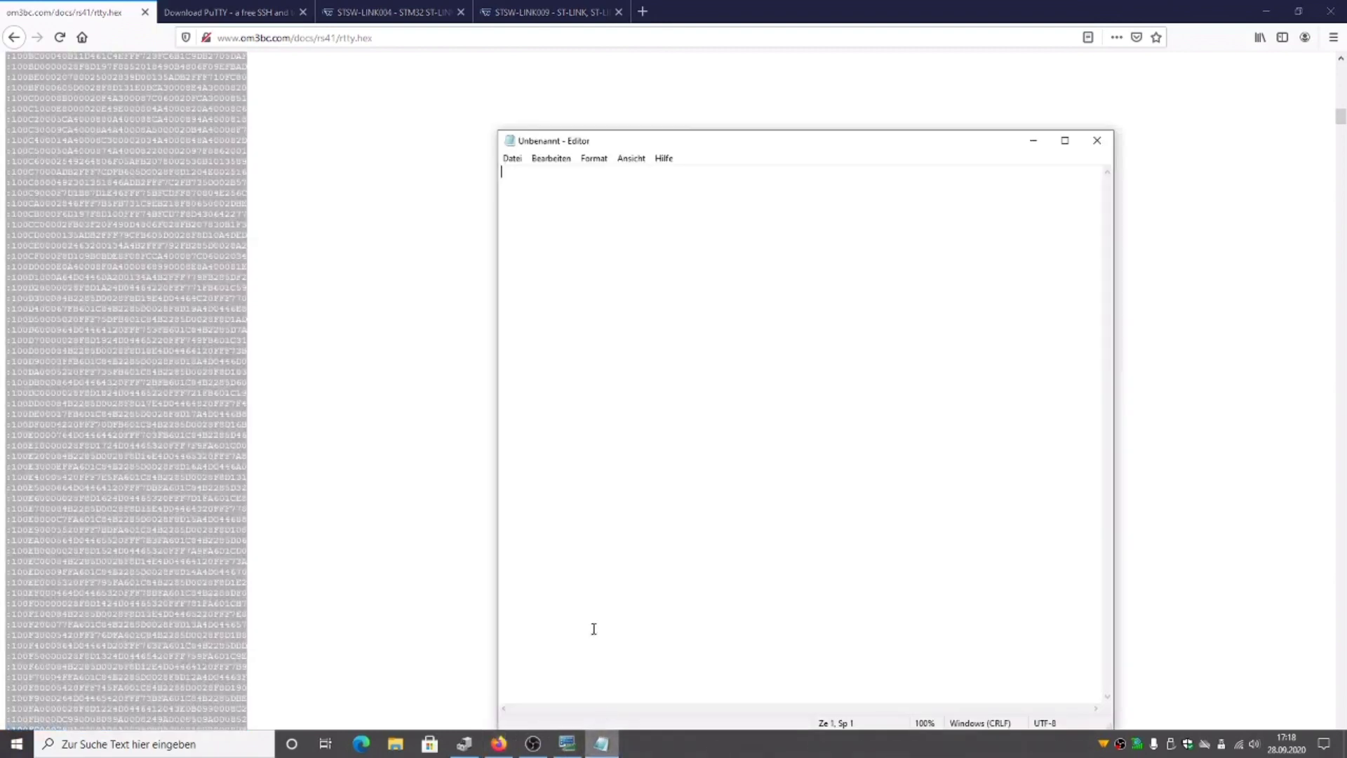
{"action": "right_click", "coordinate": [587, 250]}
{"action": "left_click", "coordinate": [612, 308]}
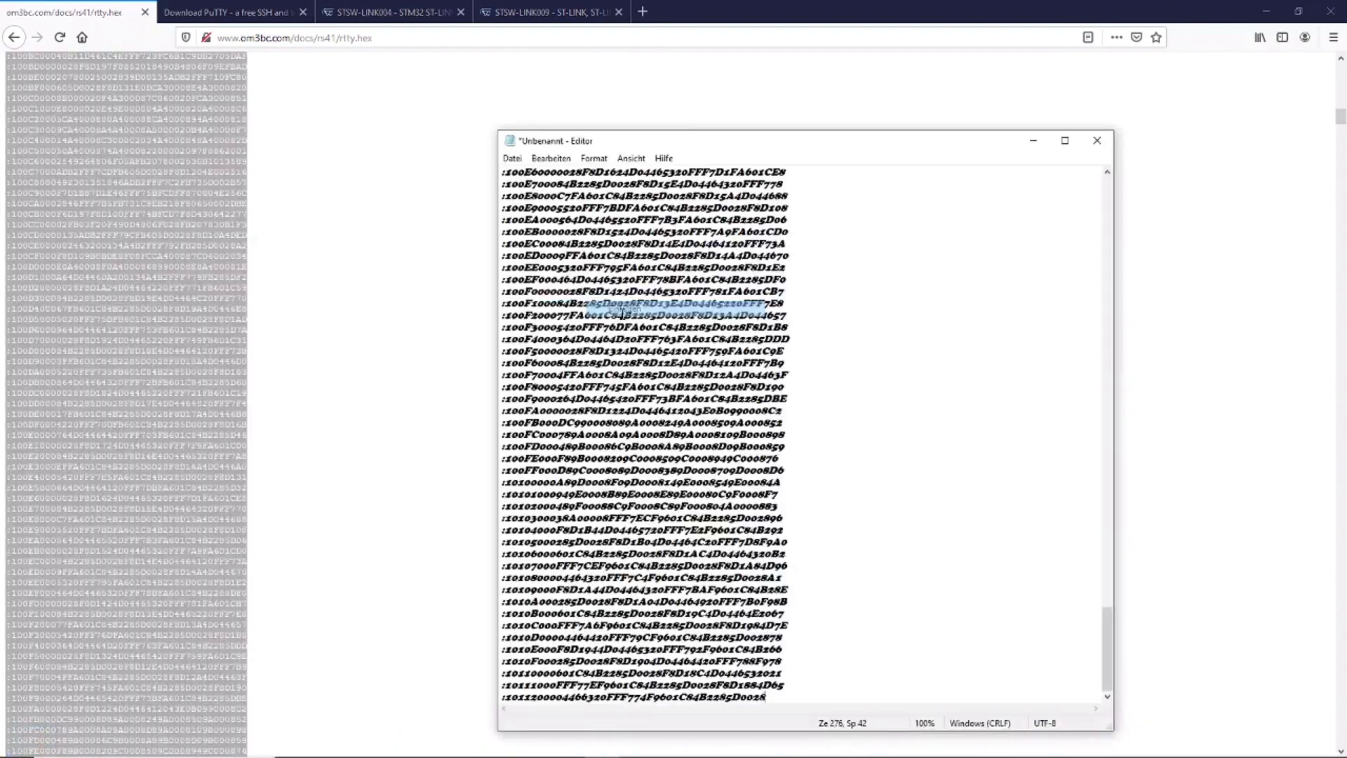
Step: Save the pasted hex code to the Desktop as a text file named rttytest
{"action": "scroll", "coordinate": [592, 309], "scroll_direction": "up", "scroll_amount": 12}
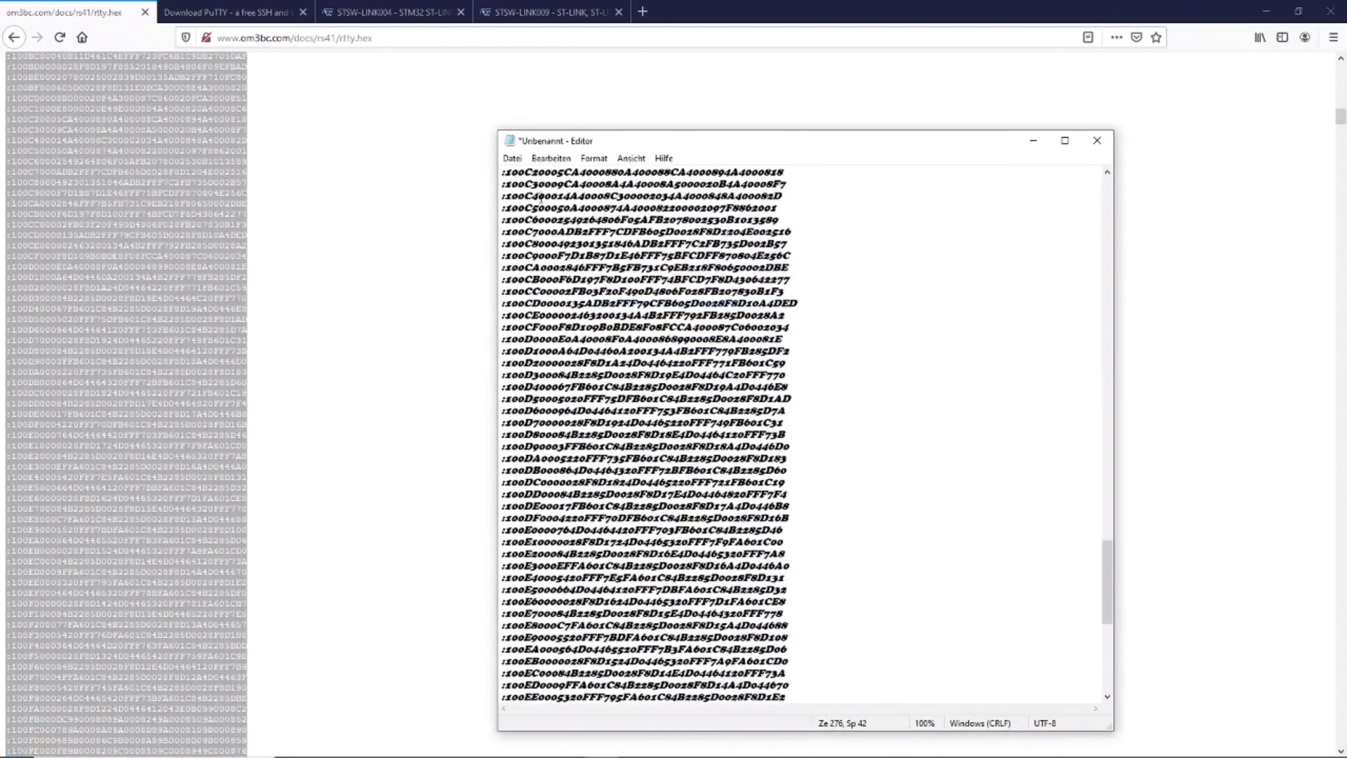
{"action": "left_click", "coordinate": [515, 160]}
{"action": "left_click", "coordinate": [541, 239]}
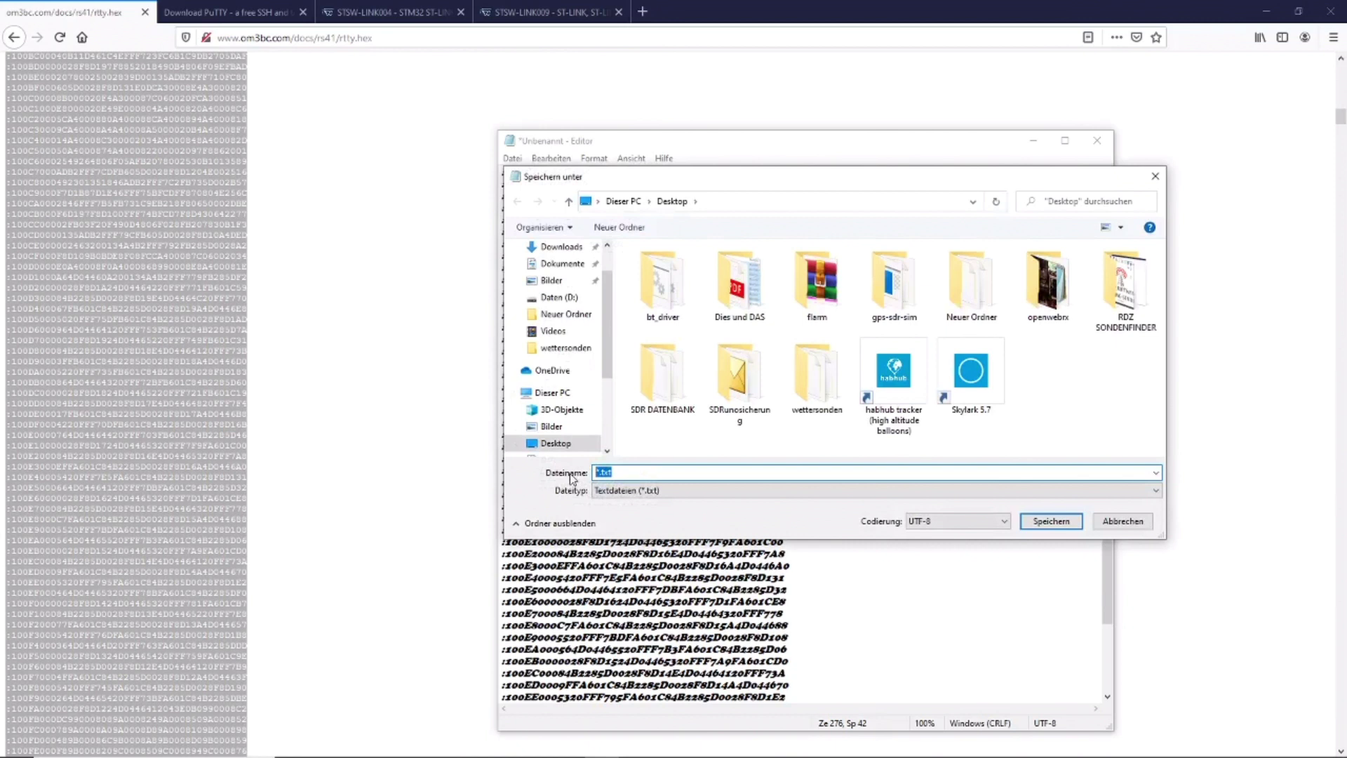
{"action": "type", "text": "rttytest"}
{"action": "left_click", "coordinate": [1041, 522]}
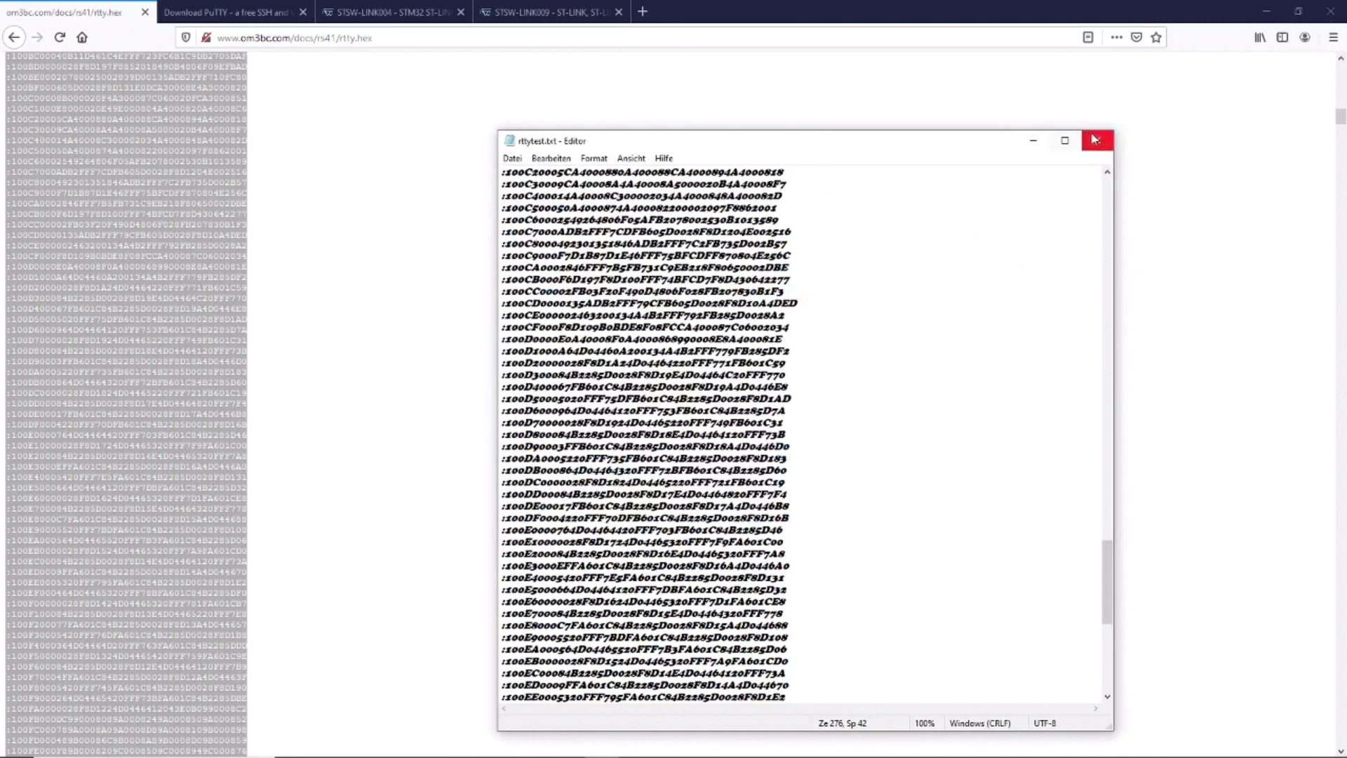
Step: Minimize the browser and close the rttytest.txt document
{"action": "left_click", "coordinate": [1266, 12]}
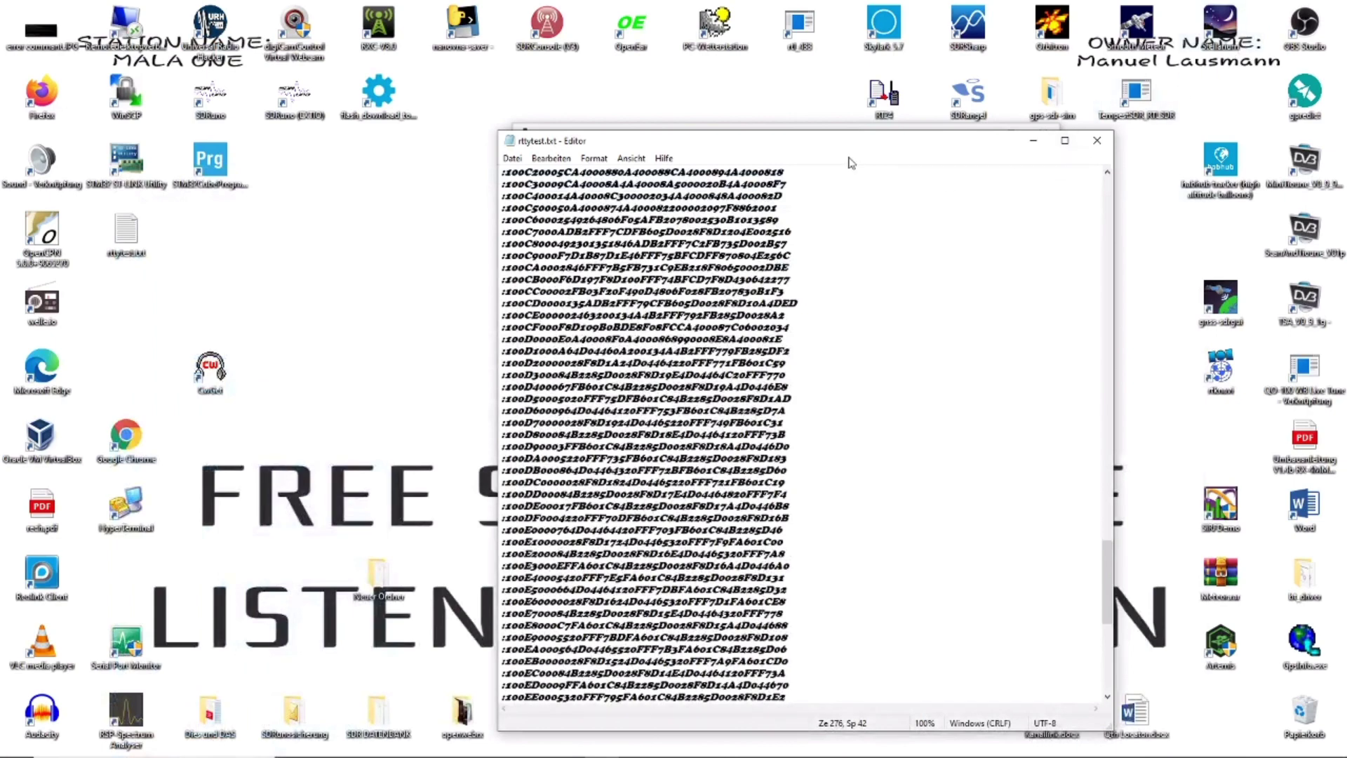
{"action": "left_click_drag", "start_coordinate": [840, 150], "coordinate": [812, 150]}
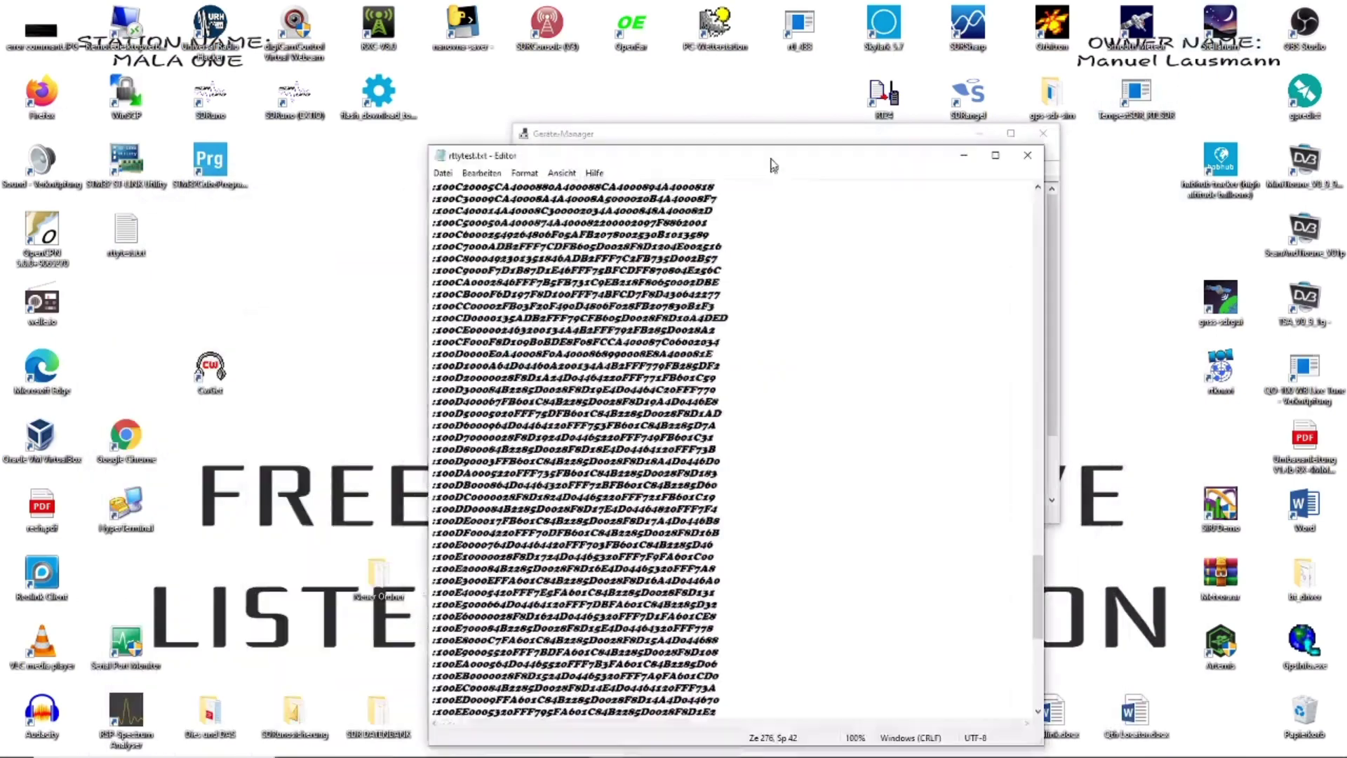
{"action": "left_click_drag", "start_coordinate": [772, 166], "coordinate": [775, 135]}
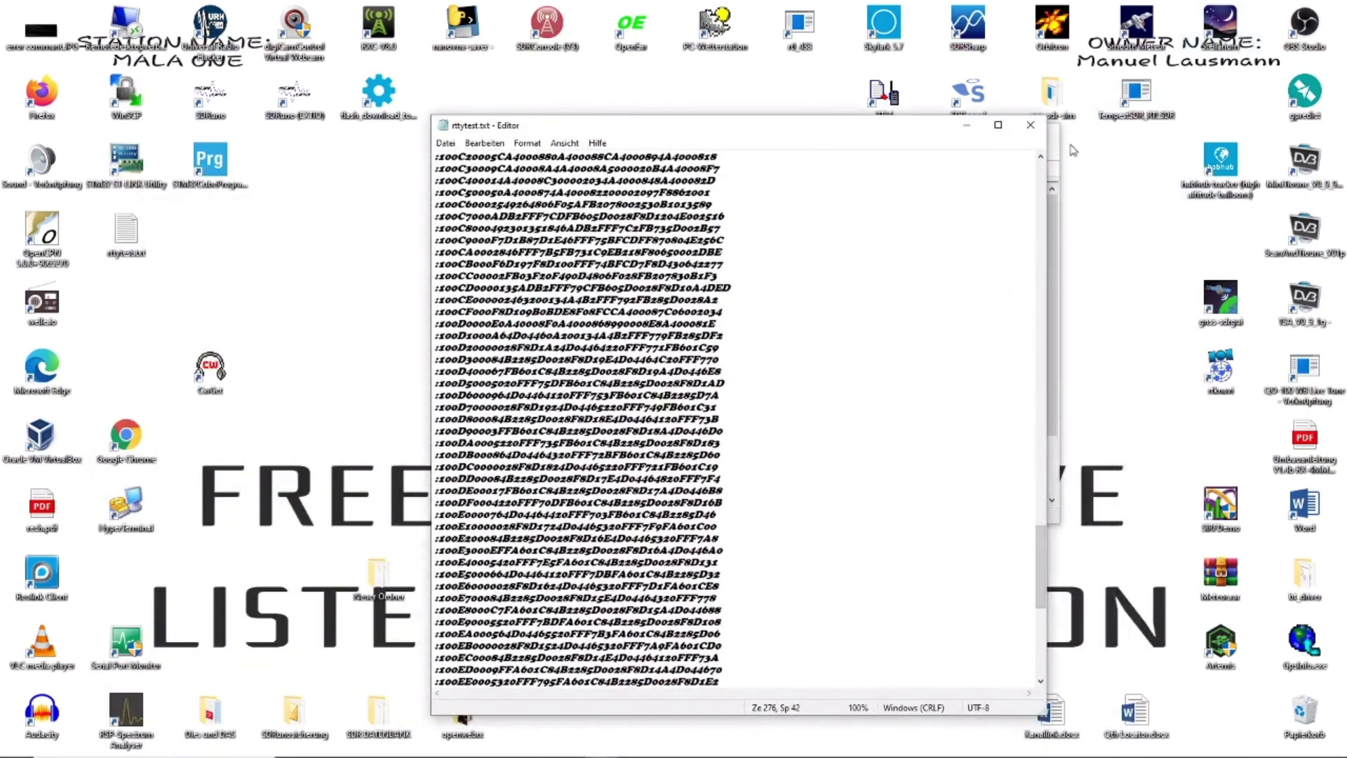
{"action": "left_click", "coordinate": [1030, 125]}
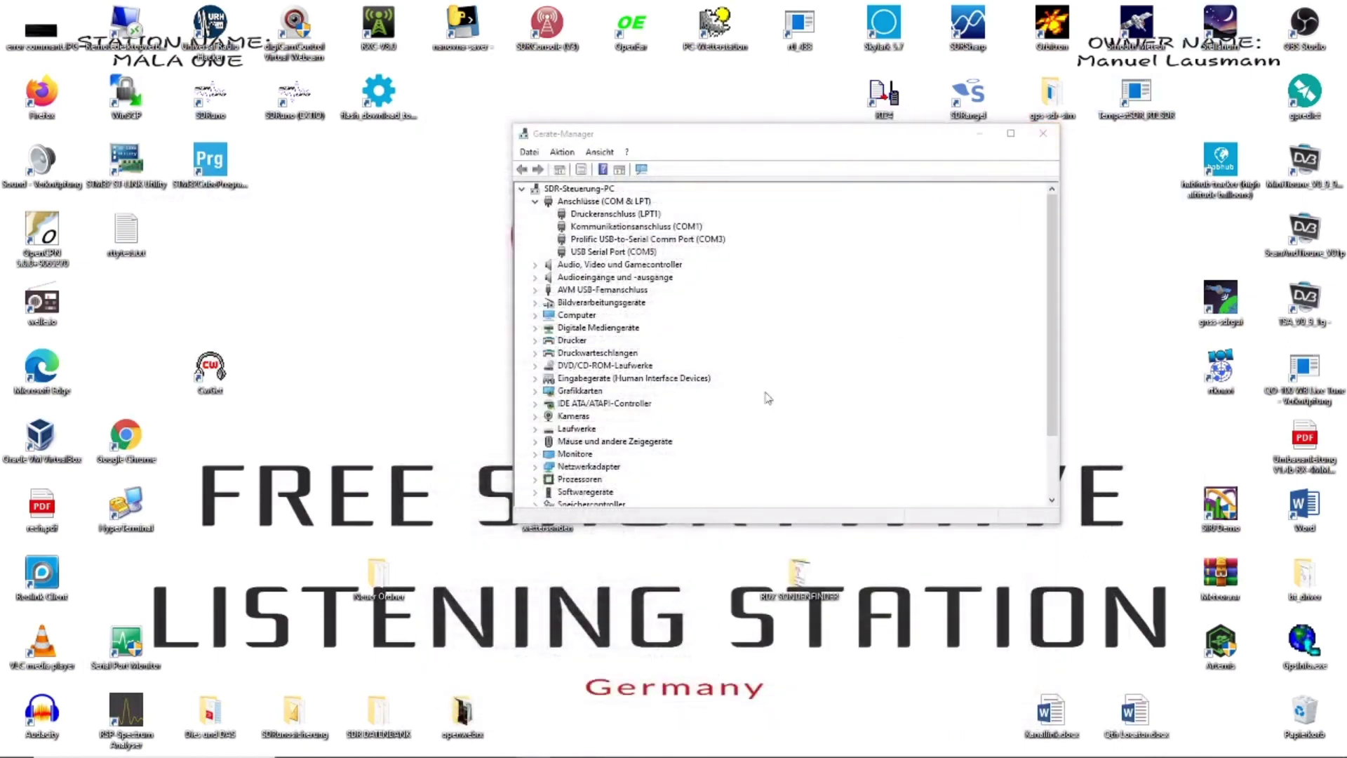
Step: Move rttytest.txt to a free spot on the desktop and rename it rttytest.HEX, accepting the extension change
{"action": "left_click_drag", "start_coordinate": [139, 254], "coordinate": [391, 462]}
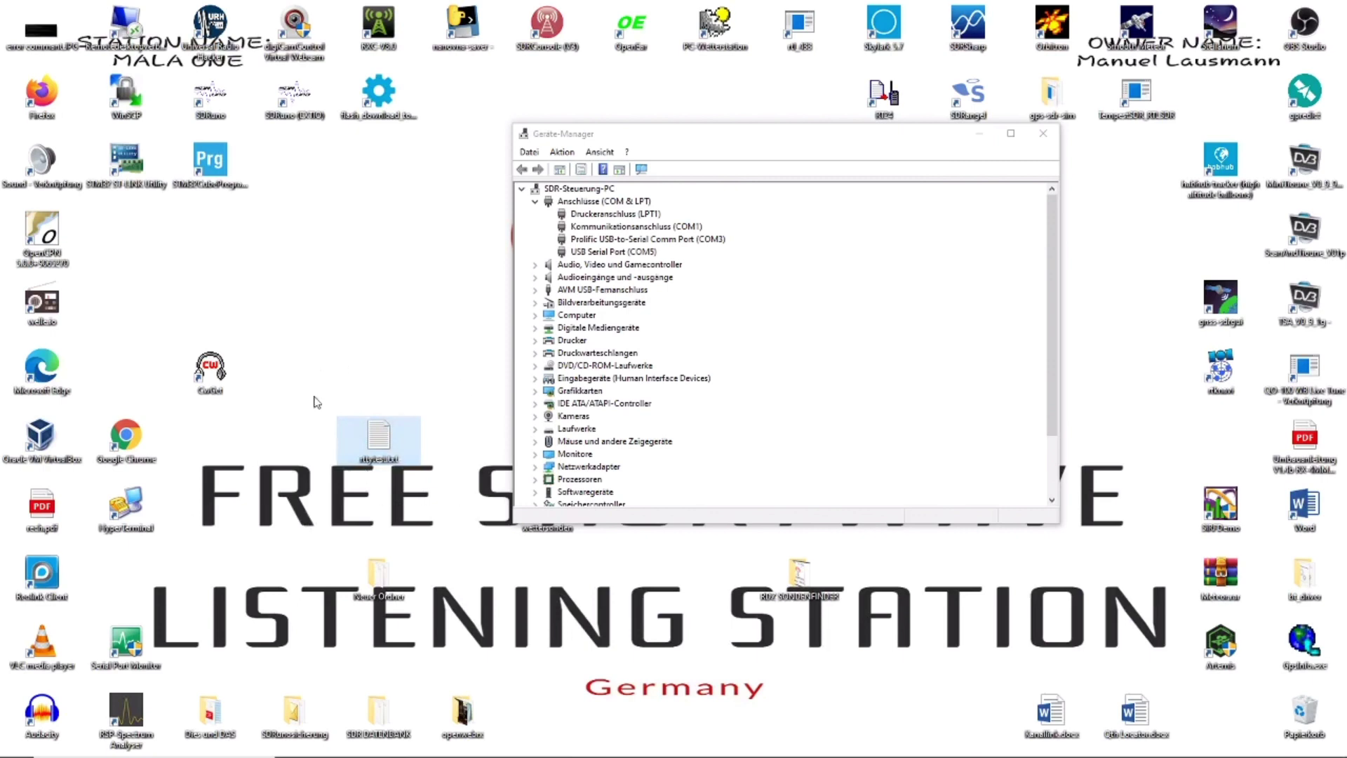
{"action": "left_click_drag", "start_coordinate": [666, 142], "coordinate": [785, 146]}
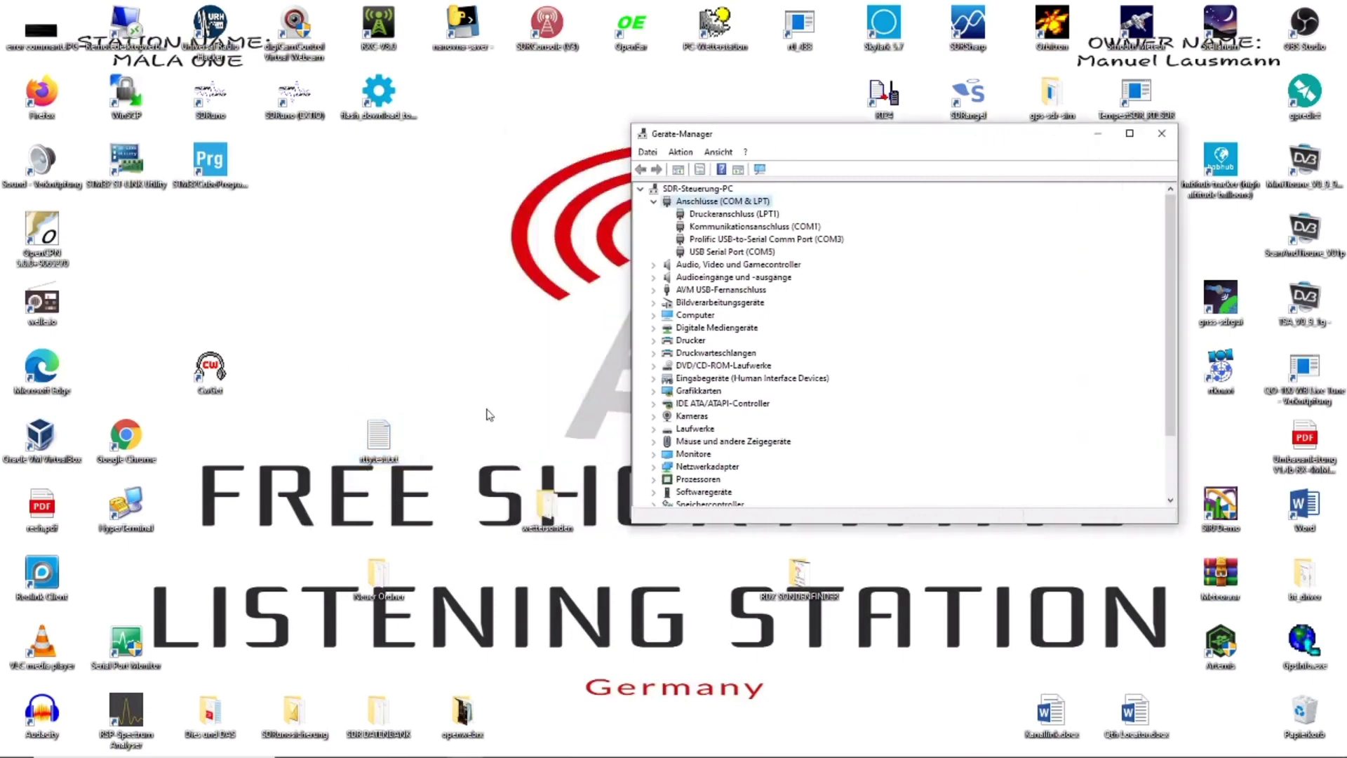
{"action": "left_click", "coordinate": [390, 456]}
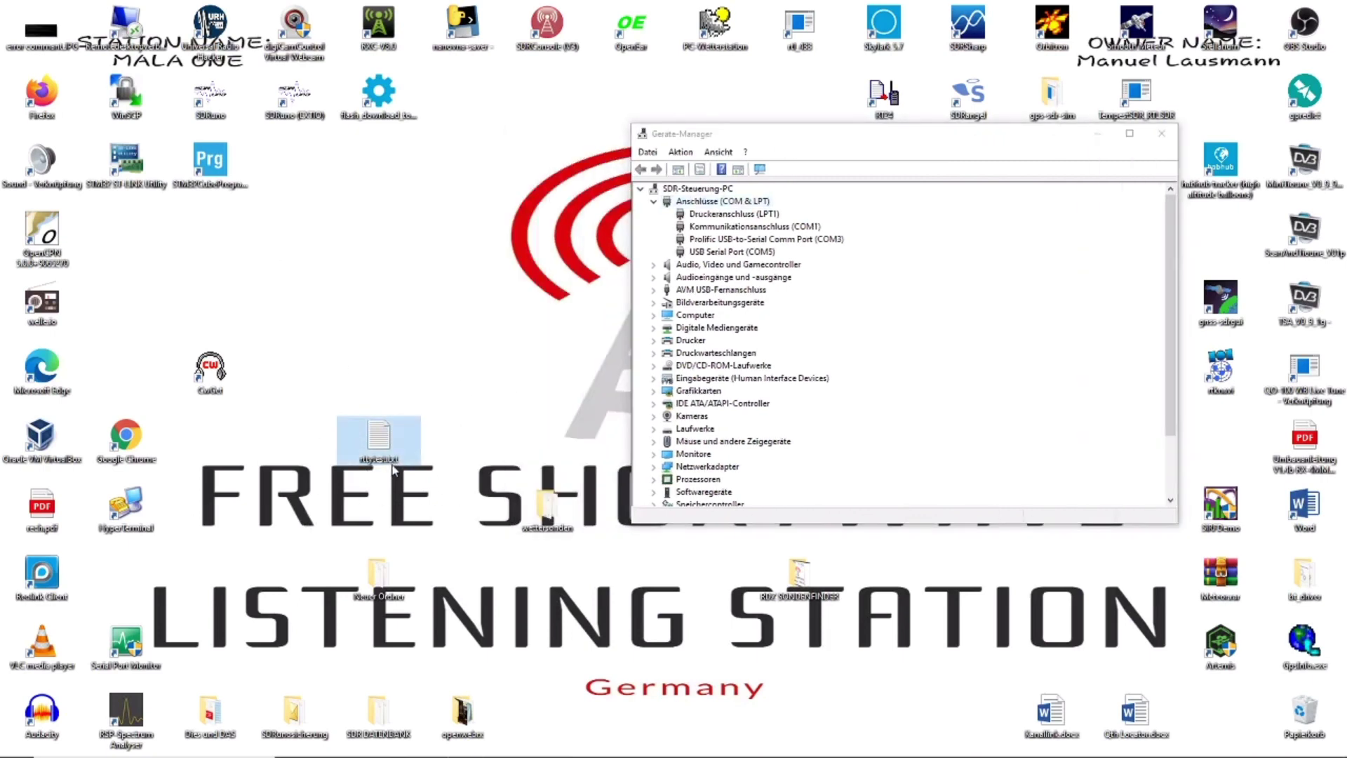
{"action": "left_click", "coordinate": [390, 457]}
{"action": "left_click", "coordinate": [398, 459]}
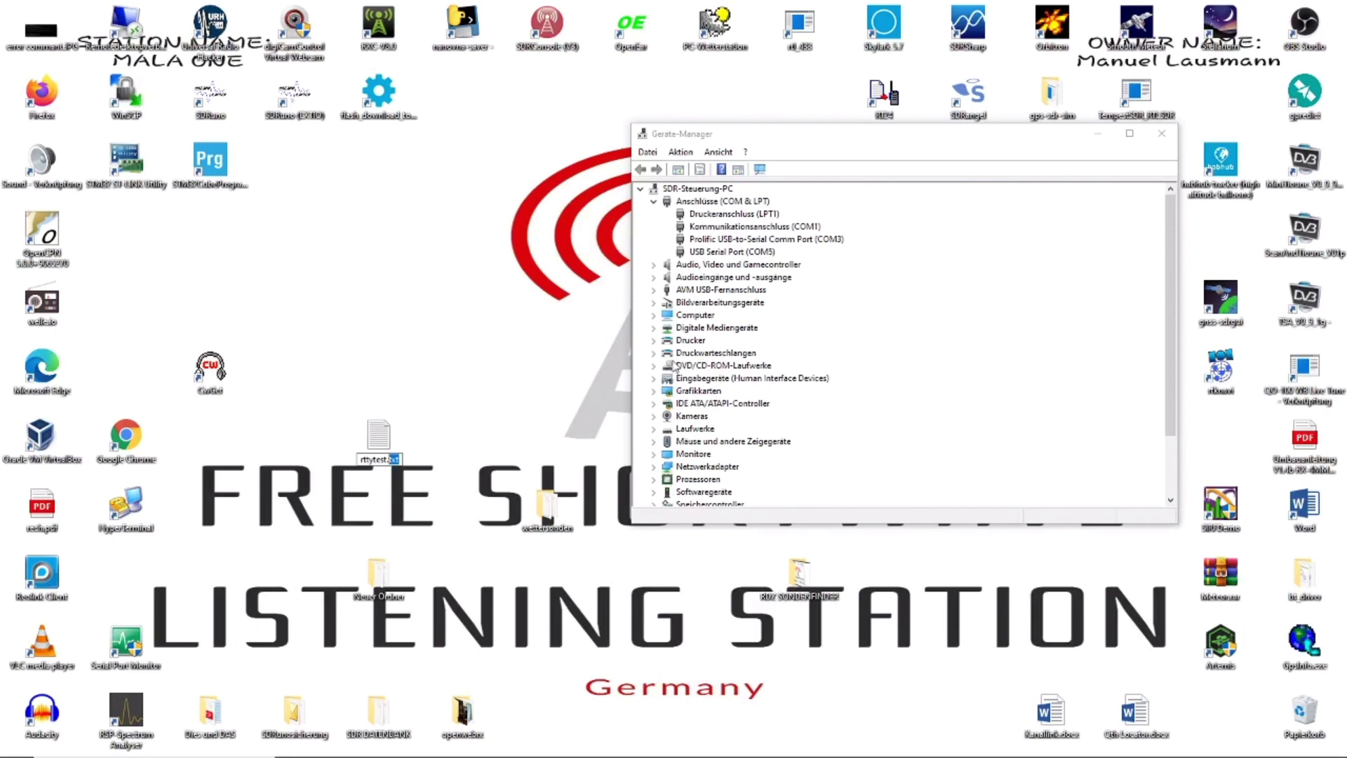
{"action": "type", "text": "HEX"}
{"action": "left_click", "coordinate": [531, 430]}
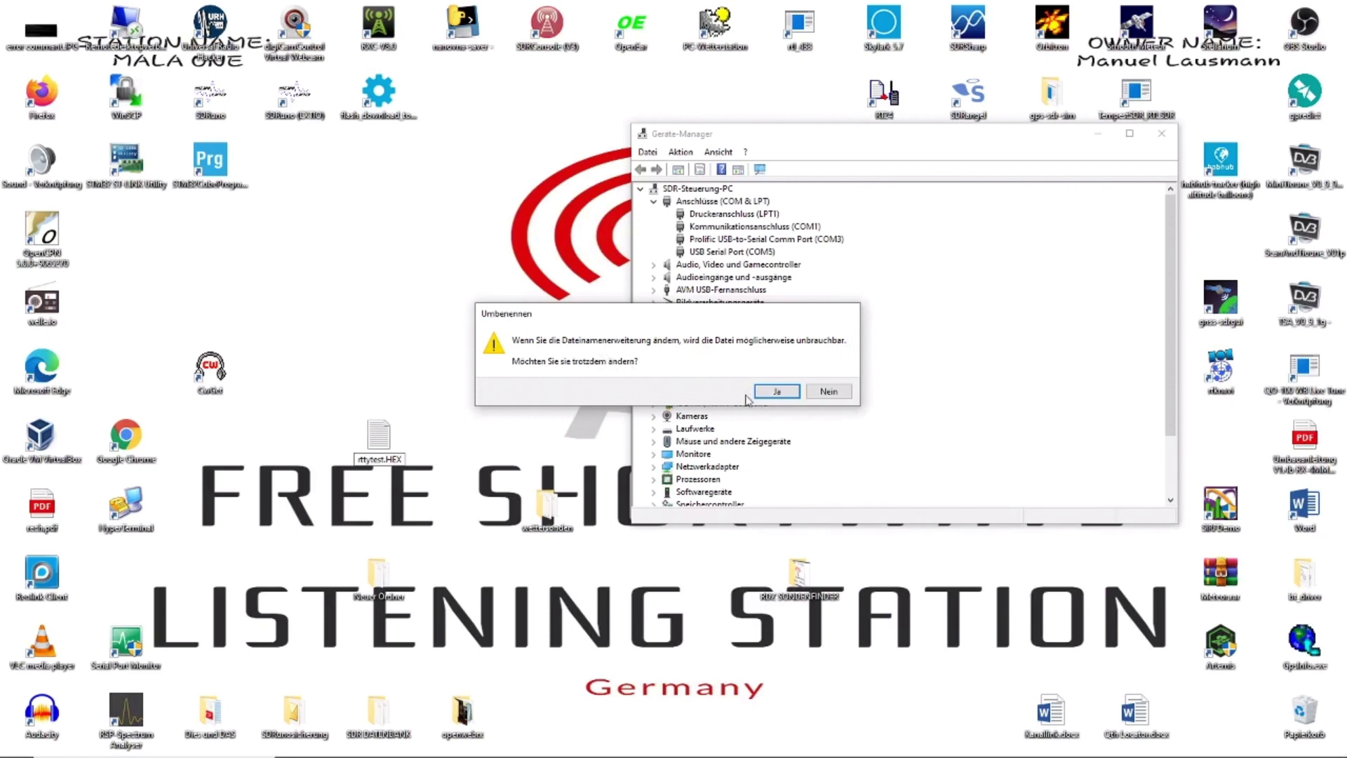
{"action": "left_click", "coordinate": [777, 391]}
Step: Delete the rttytest.HEX file from the desktop by moving it to the recycle bin
{"action": "left_click_drag", "start_coordinate": [527, 423], "coordinate": [393, 373]}
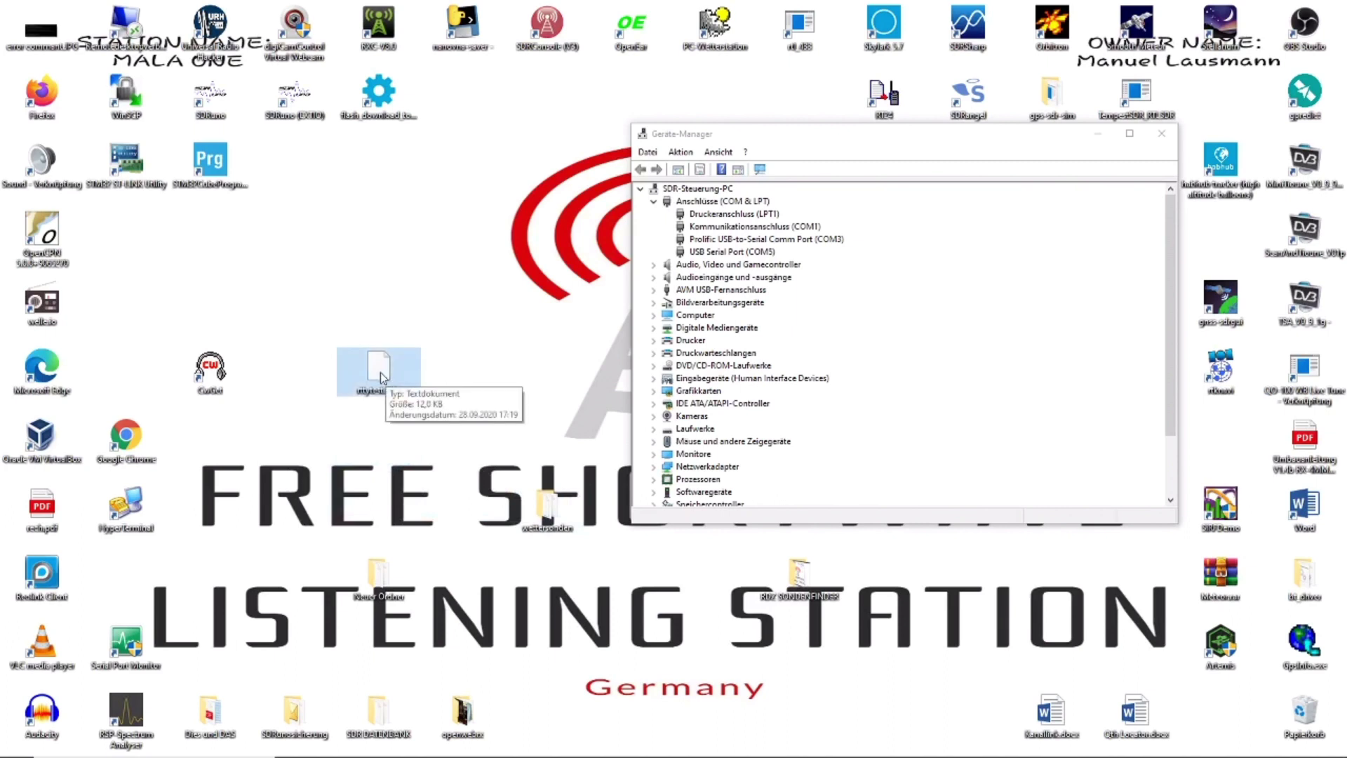
{"action": "left_click_drag", "start_coordinate": [382, 379], "coordinate": [1311, 722]}
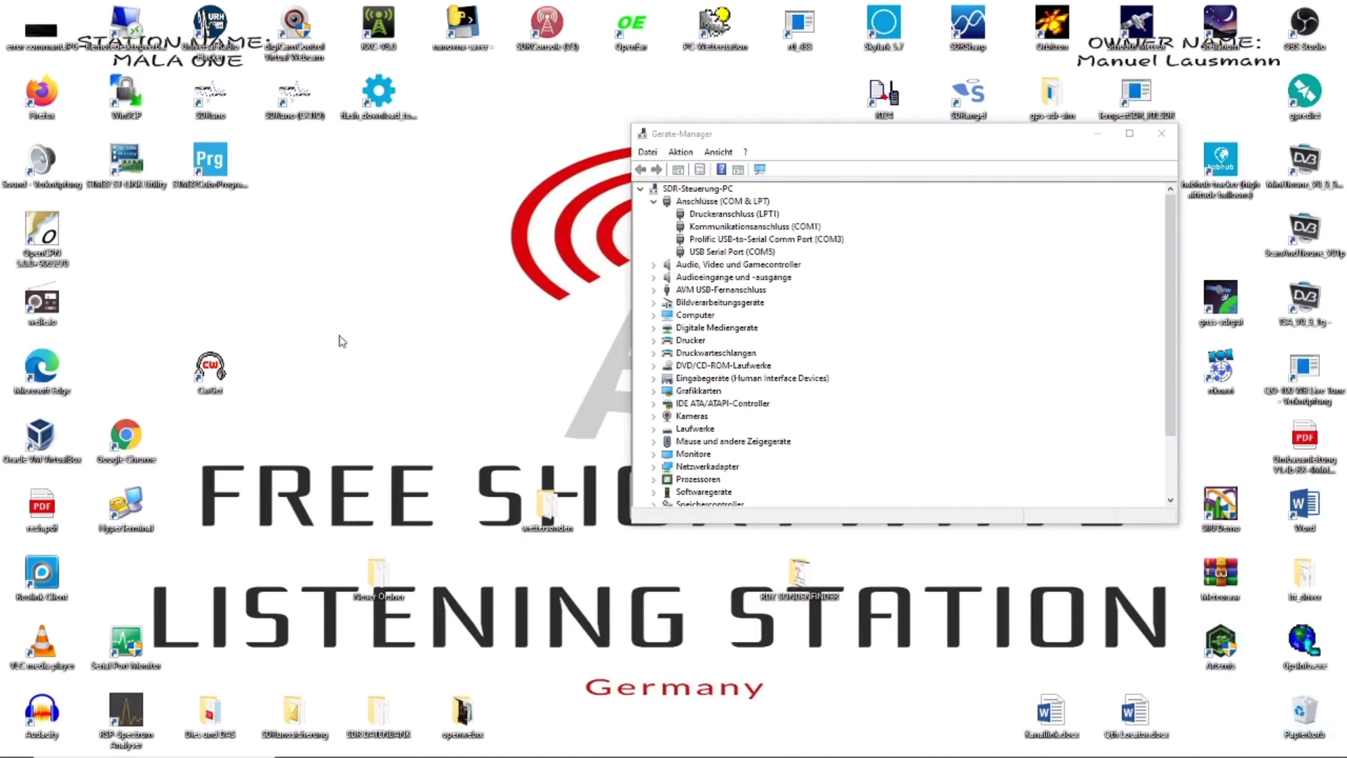
Step: Close the browser together with all its open tabs
{"action": "mouse_move", "coordinate": [421, 754]}
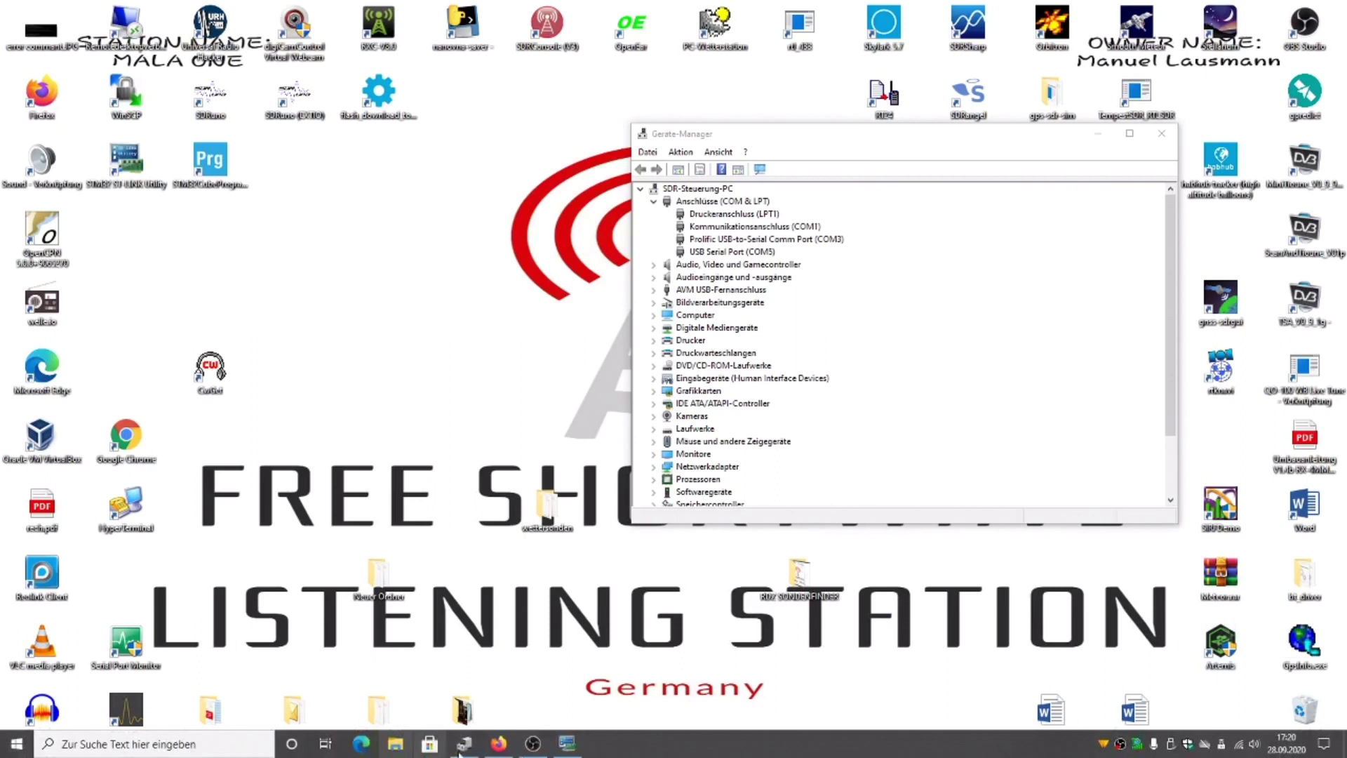
{"action": "left_click", "coordinate": [508, 752]}
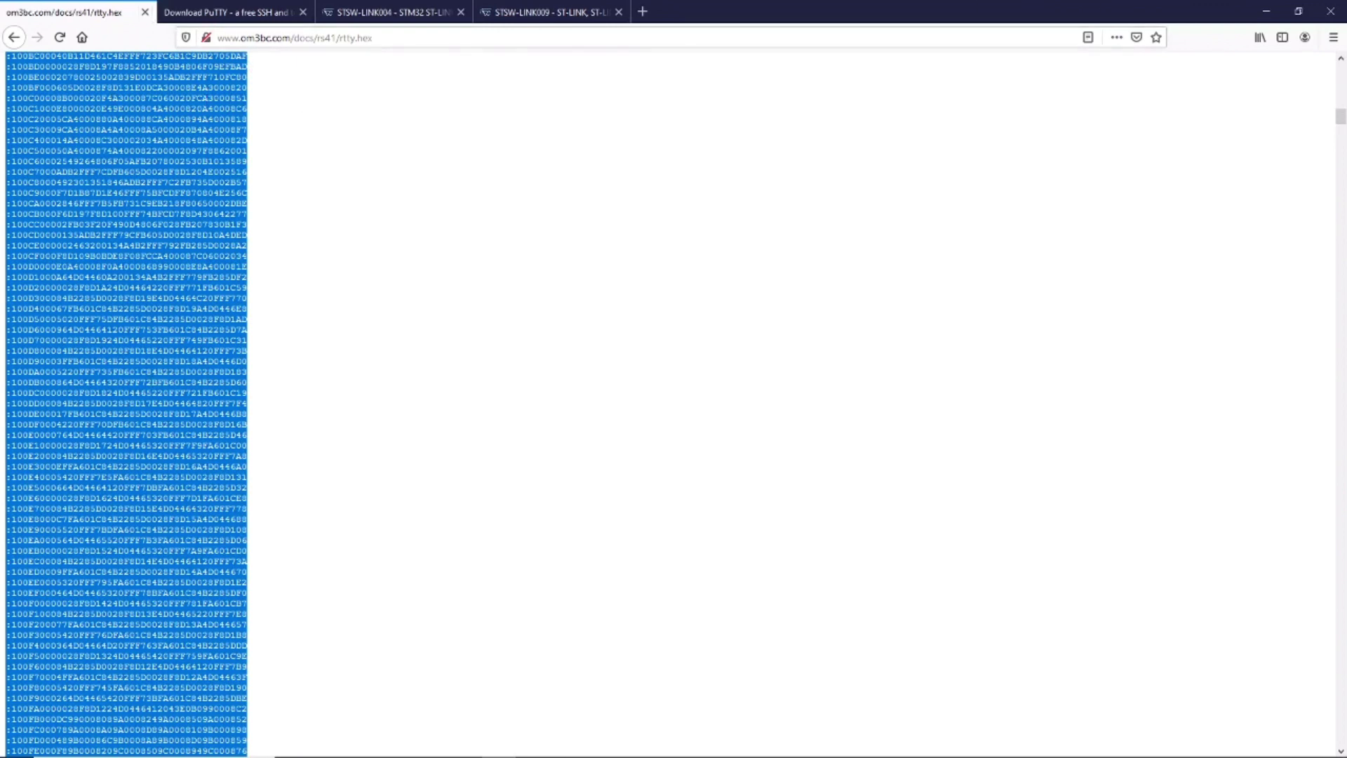
{"action": "left_click", "coordinate": [1326, 14]}
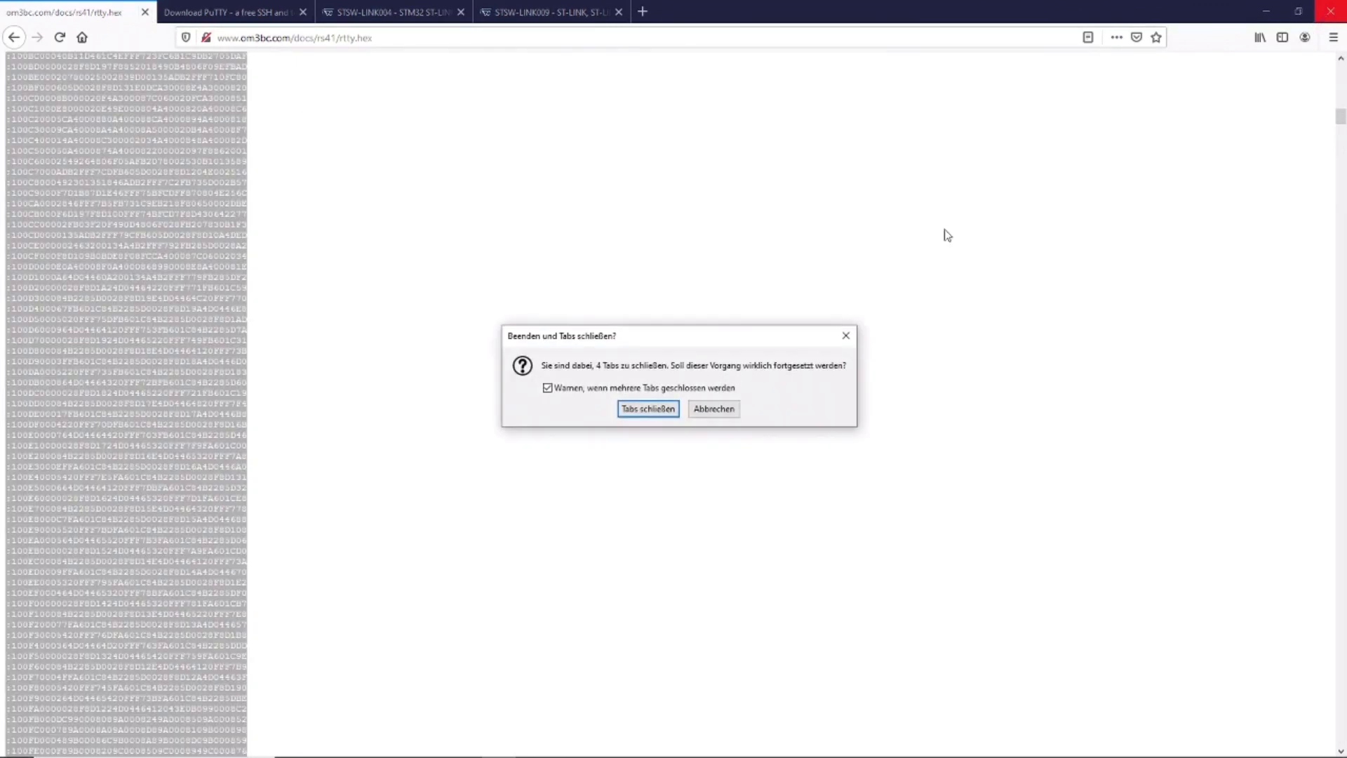
{"action": "left_click", "coordinate": [672, 413]}
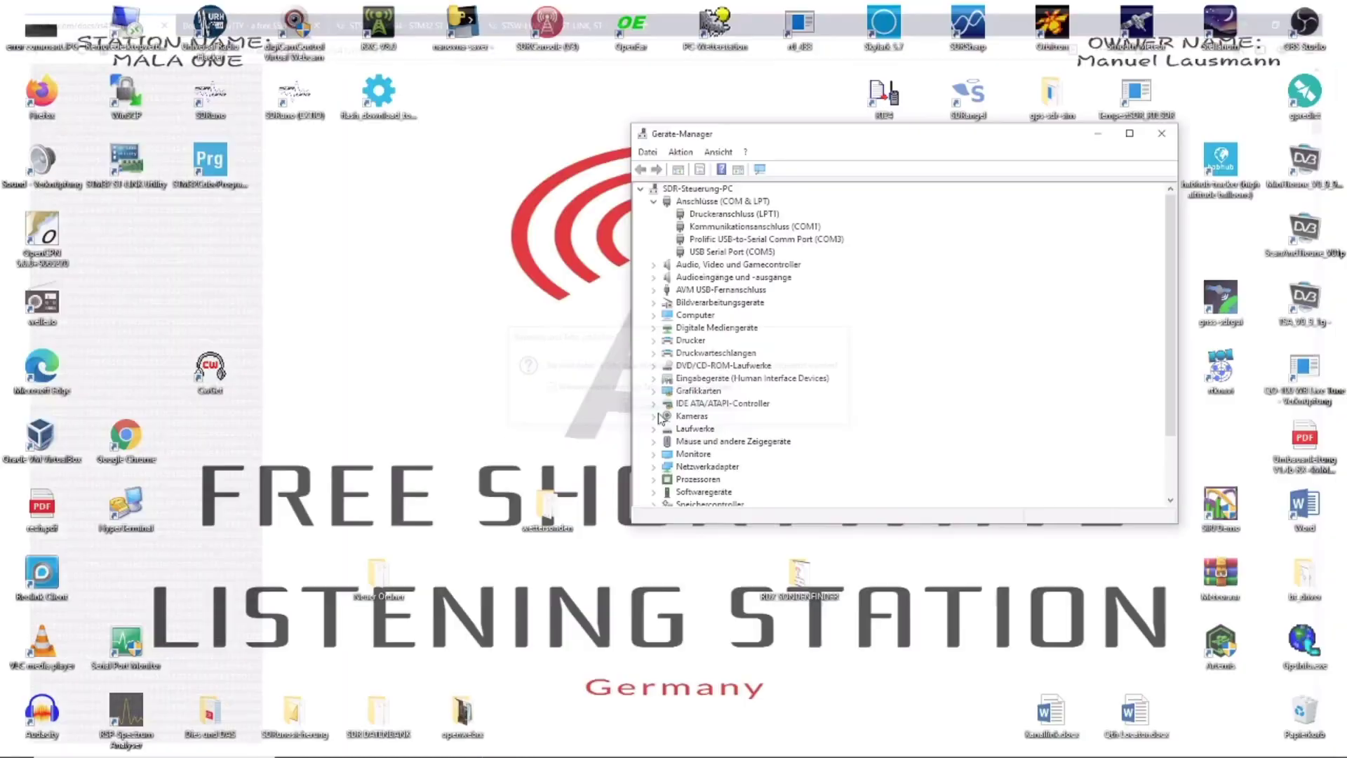
Step: Launch STM32 ST-LINK Utility from the desktop and connect to the target, repeating the connection attempt once
{"action": "left_click_drag", "start_coordinate": [116, 170], "coordinate": [389, 319]}
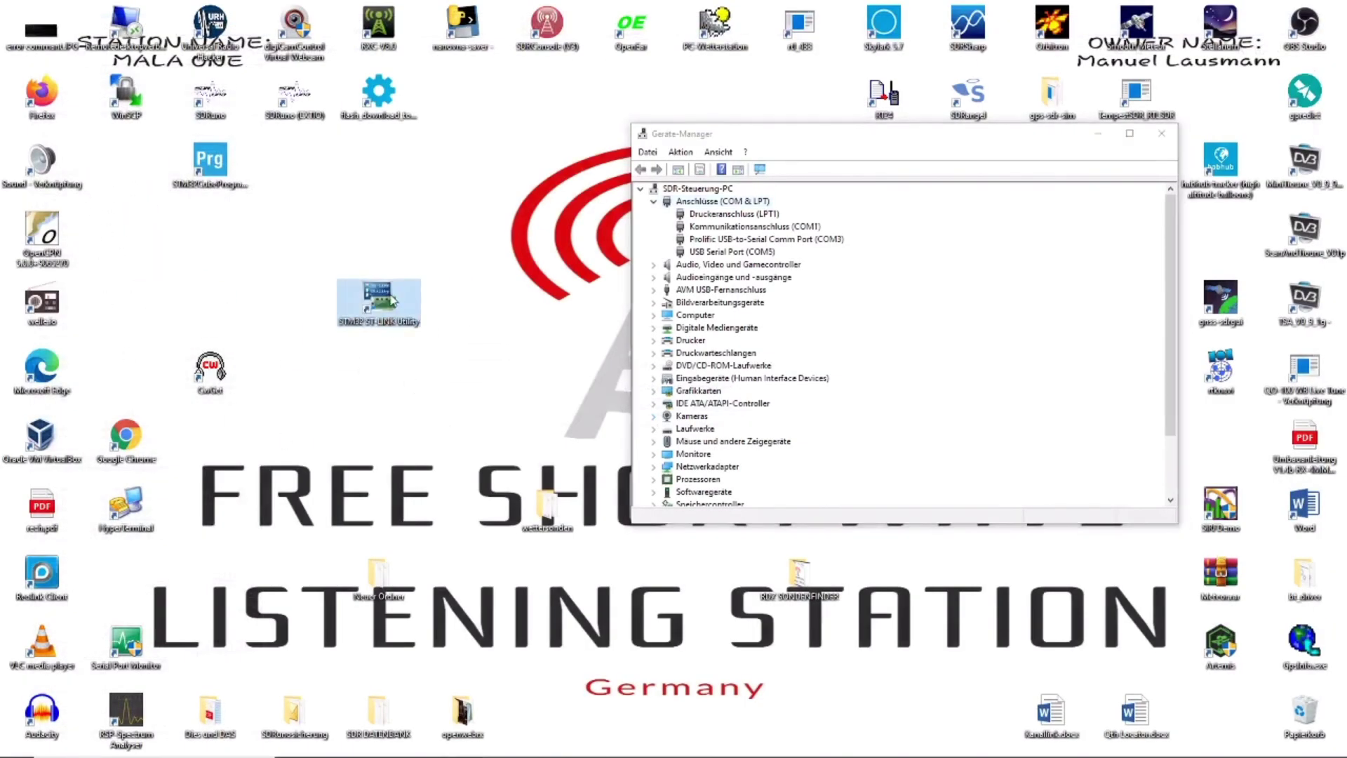
{"action": "double_click", "coordinate": [388, 310]}
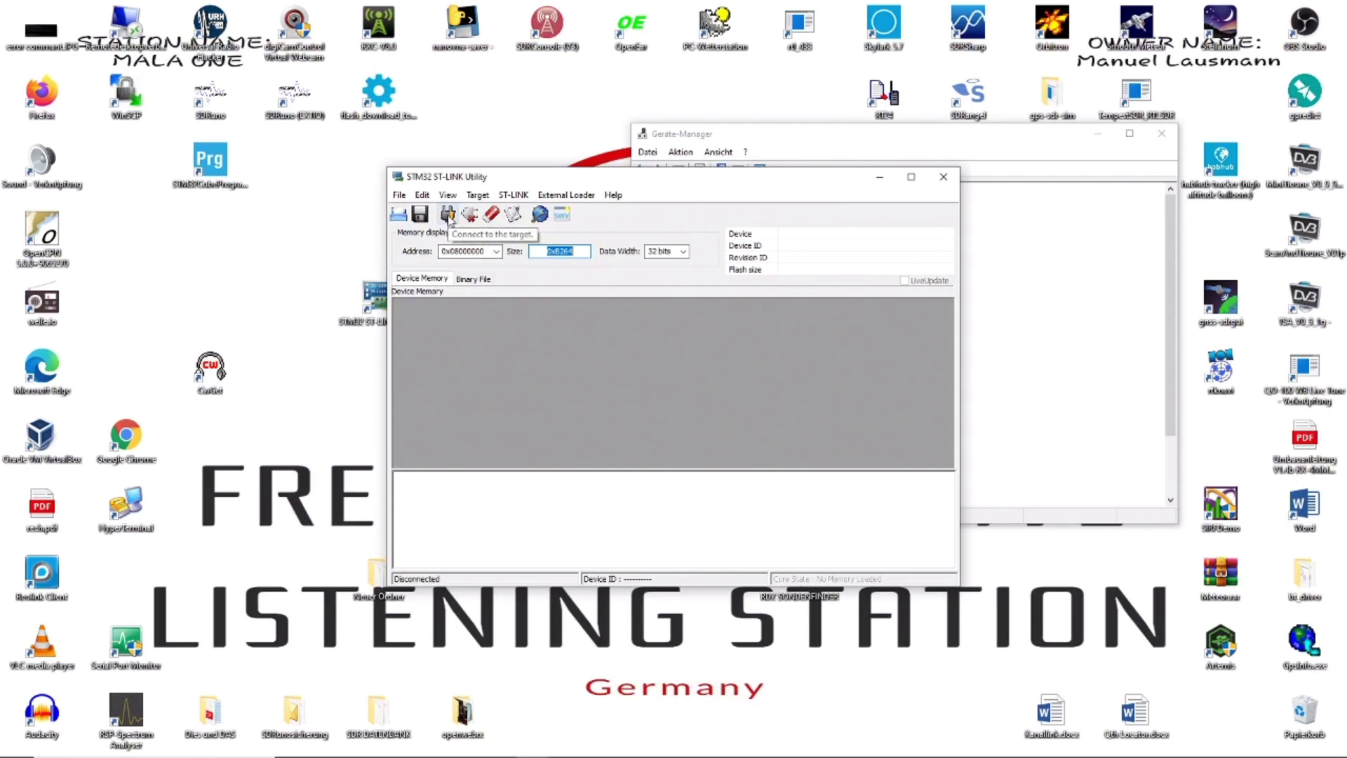
{"action": "left_click", "coordinate": [447, 216]}
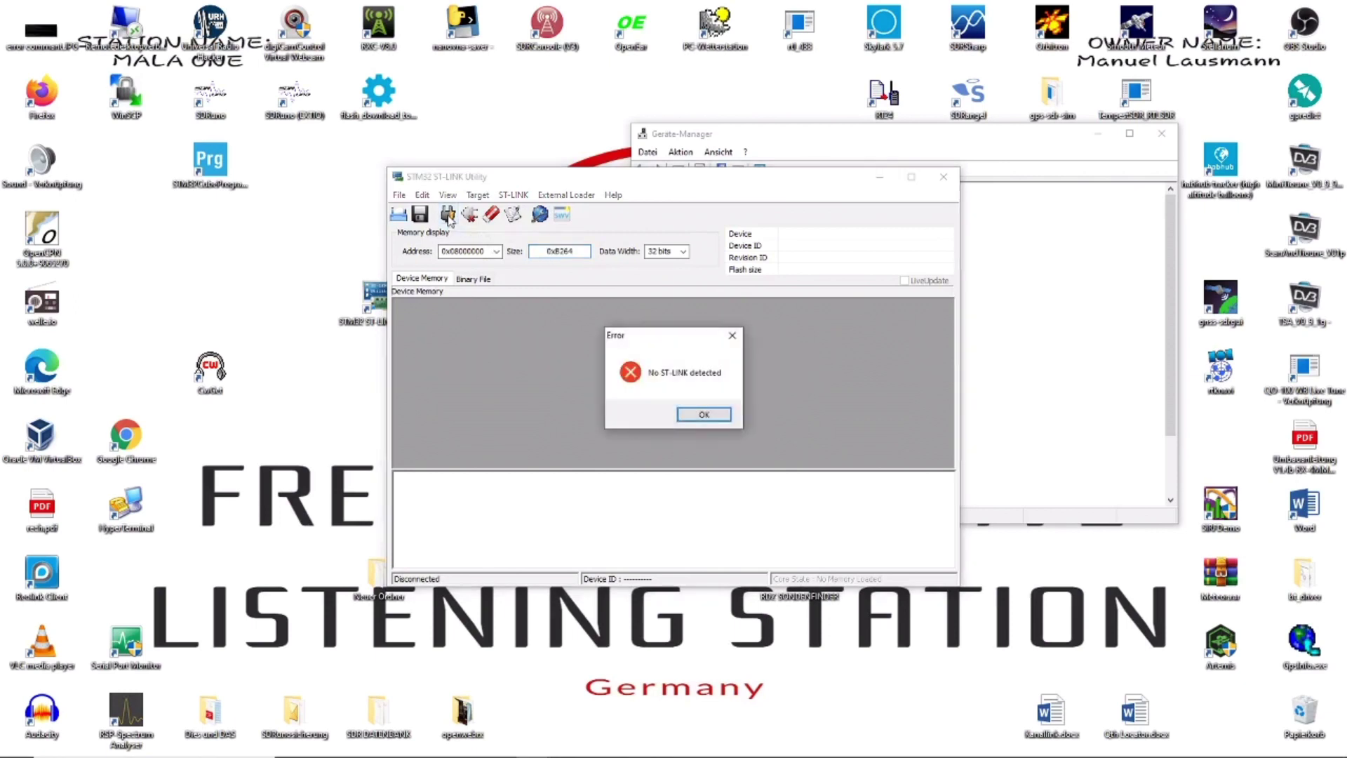
{"action": "left_click", "coordinate": [704, 415]}
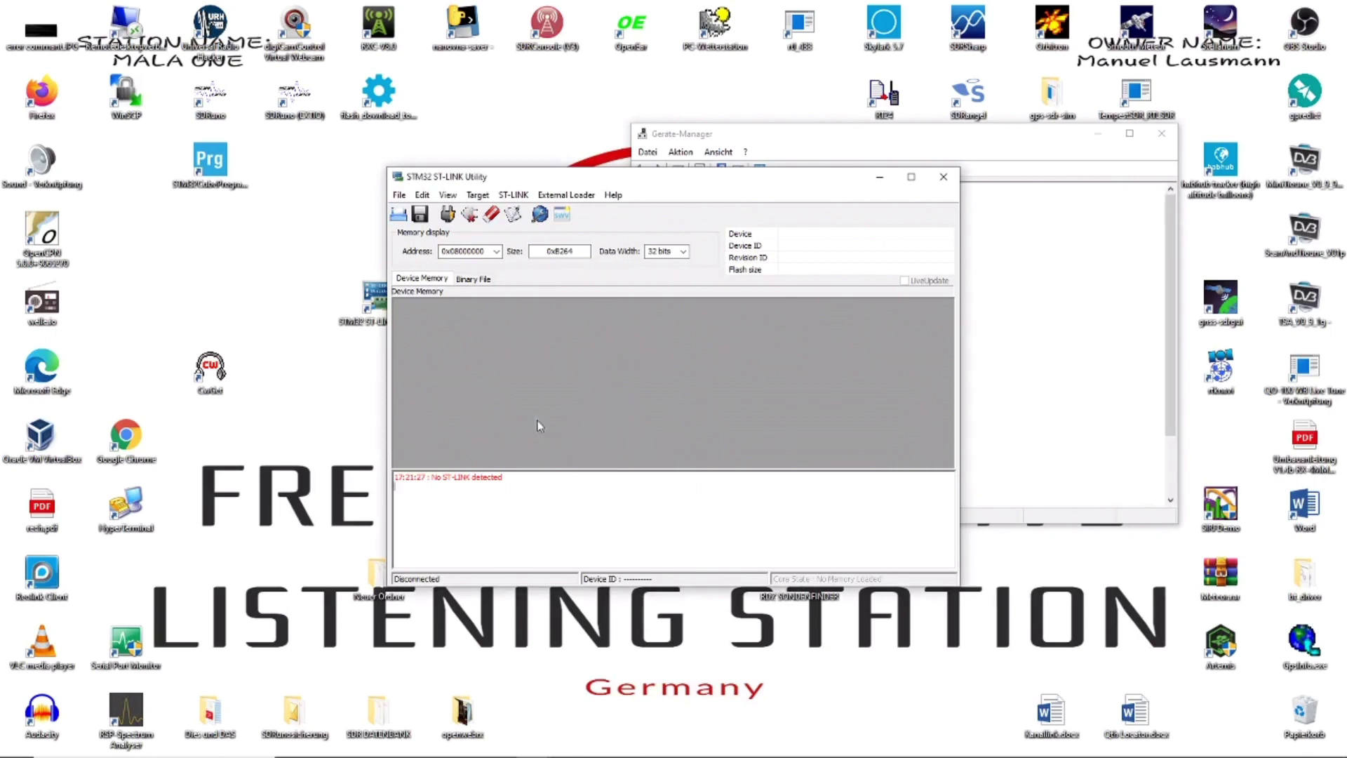
{"action": "left_click", "coordinate": [453, 214]}
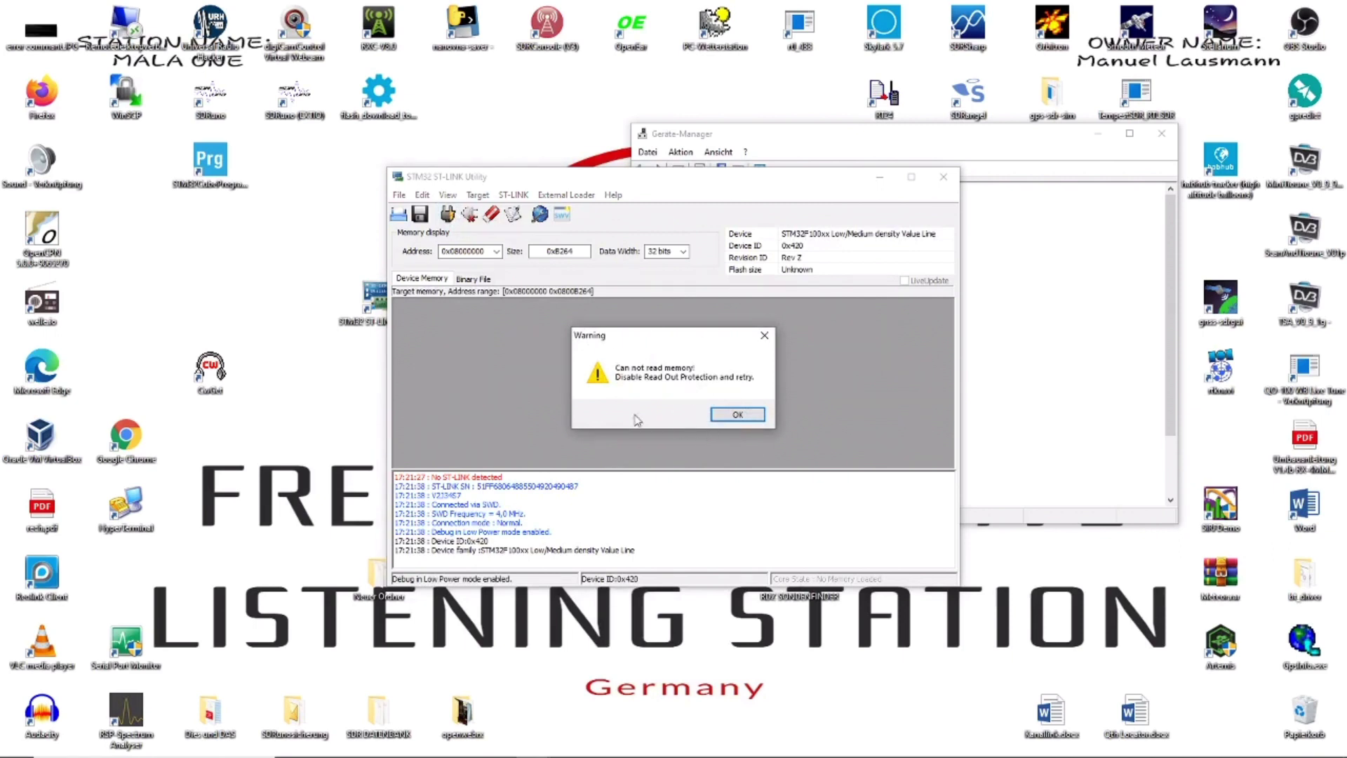
{"action": "left_click", "coordinate": [723, 416]}
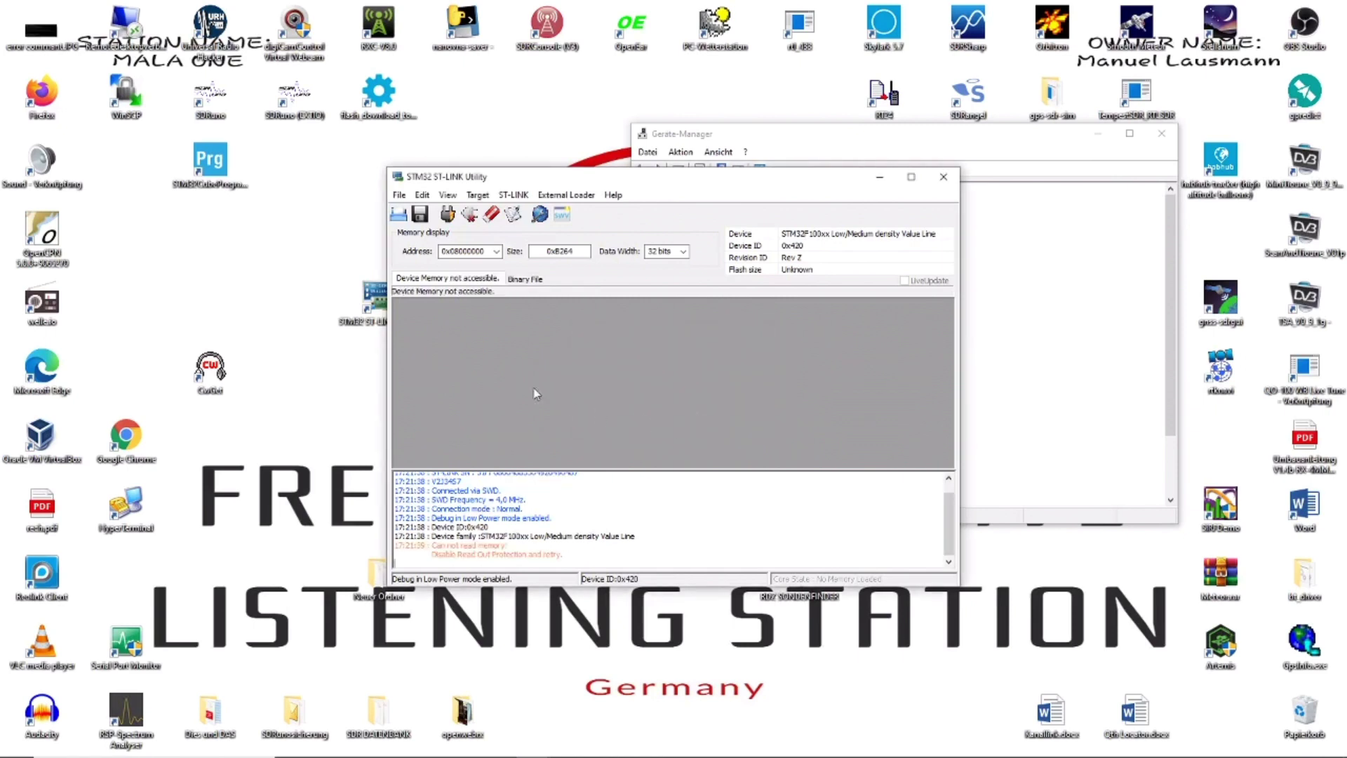
Step: In the target's option bytes, set Read Out Protection to Disabled, remove write protection from all flash pages, and apply
{"action": "left_click", "coordinate": [476, 197]}
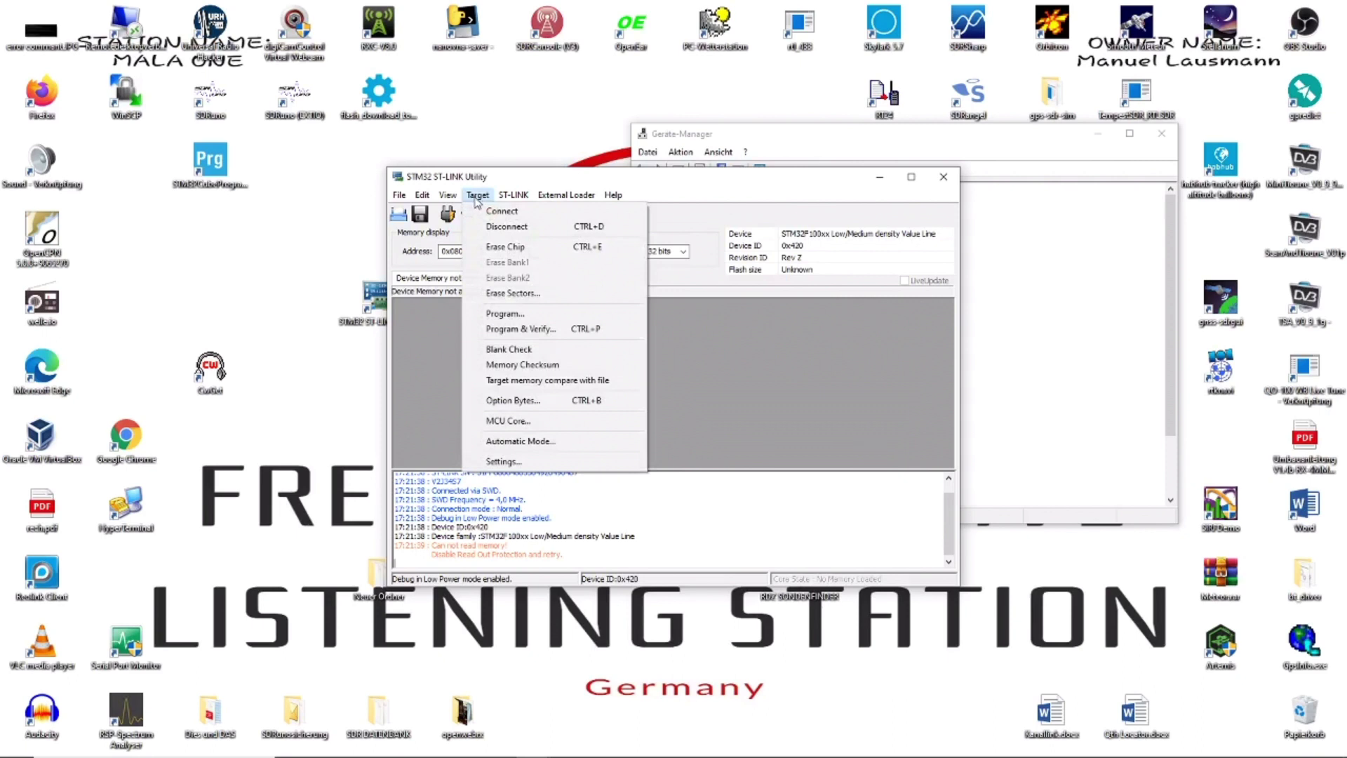
{"action": "left_click", "coordinate": [520, 401]}
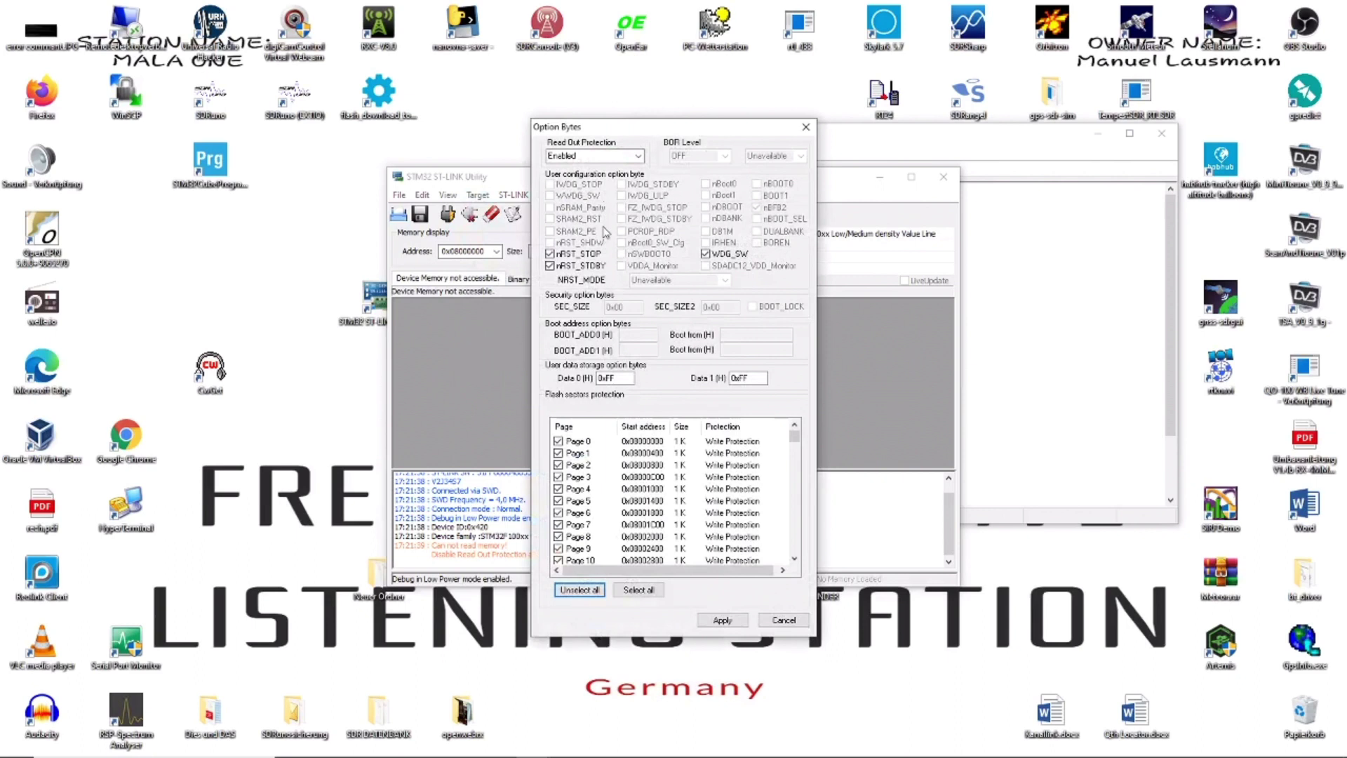
{"action": "left_click", "coordinate": [636, 156]}
{"action": "left_click", "coordinate": [631, 168]}
{"action": "scroll", "coordinate": [563, 547], "scroll_direction": "down", "scroll_amount": 7}
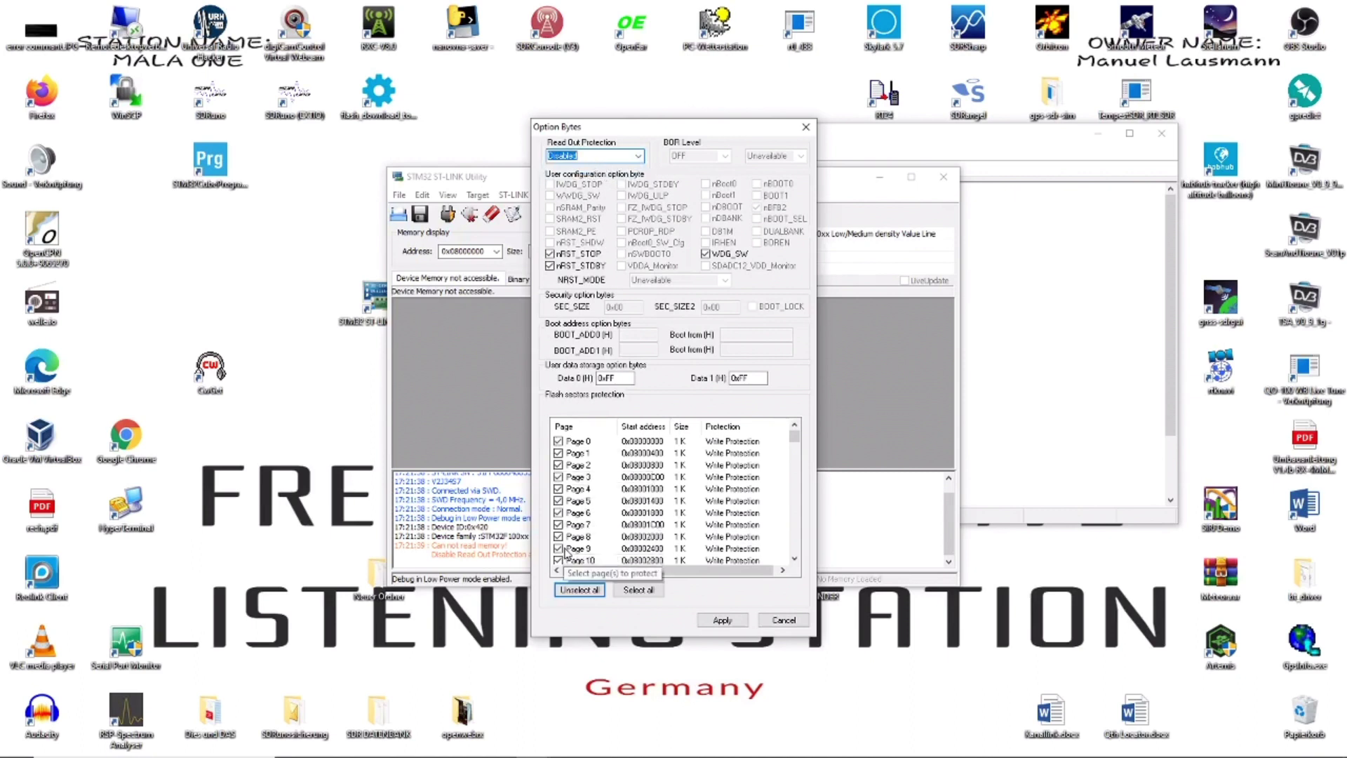
{"action": "left_click", "coordinate": [578, 589]}
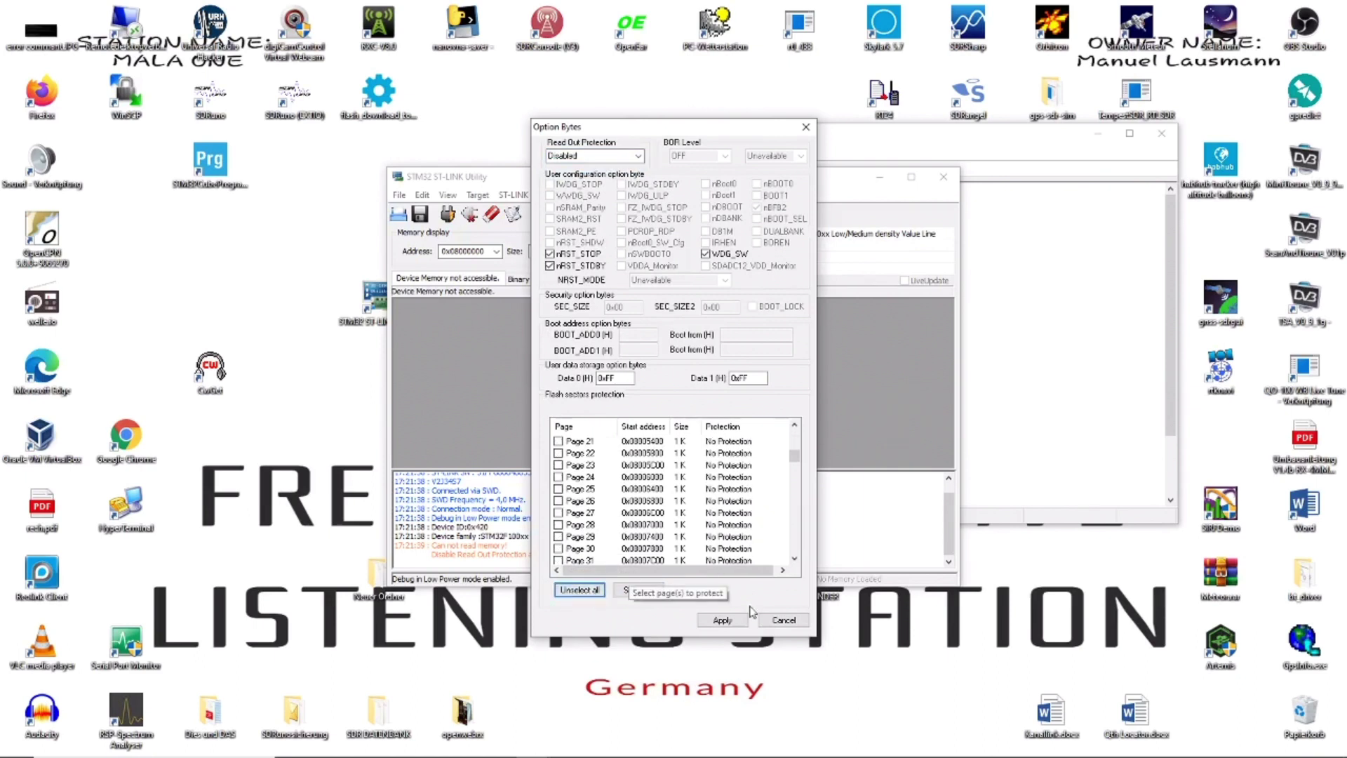
{"action": "left_click", "coordinate": [733, 621]}
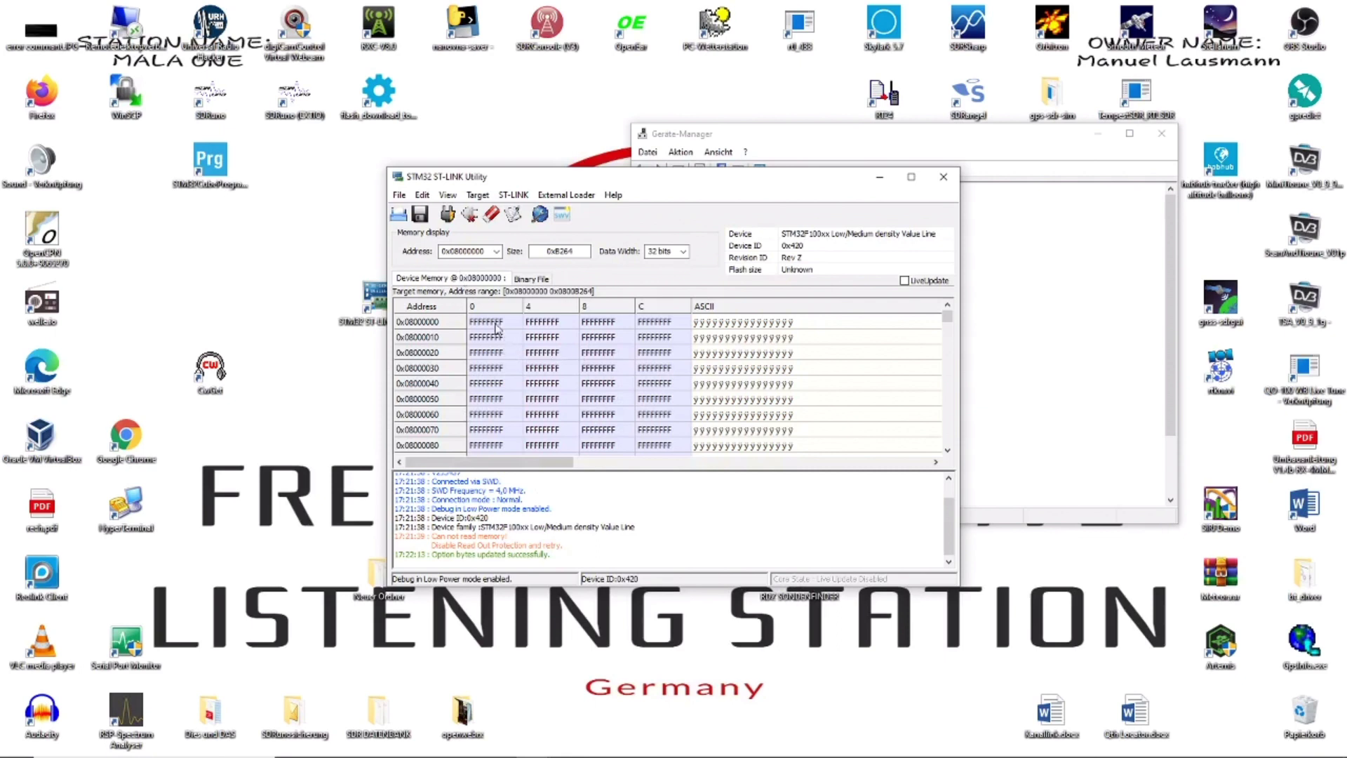
Step: Open the firmware file rtty.hex from the Neuer Ordner folder on the desktop
{"action": "left_click_drag", "start_coordinate": [565, 181], "coordinate": [613, 89]}
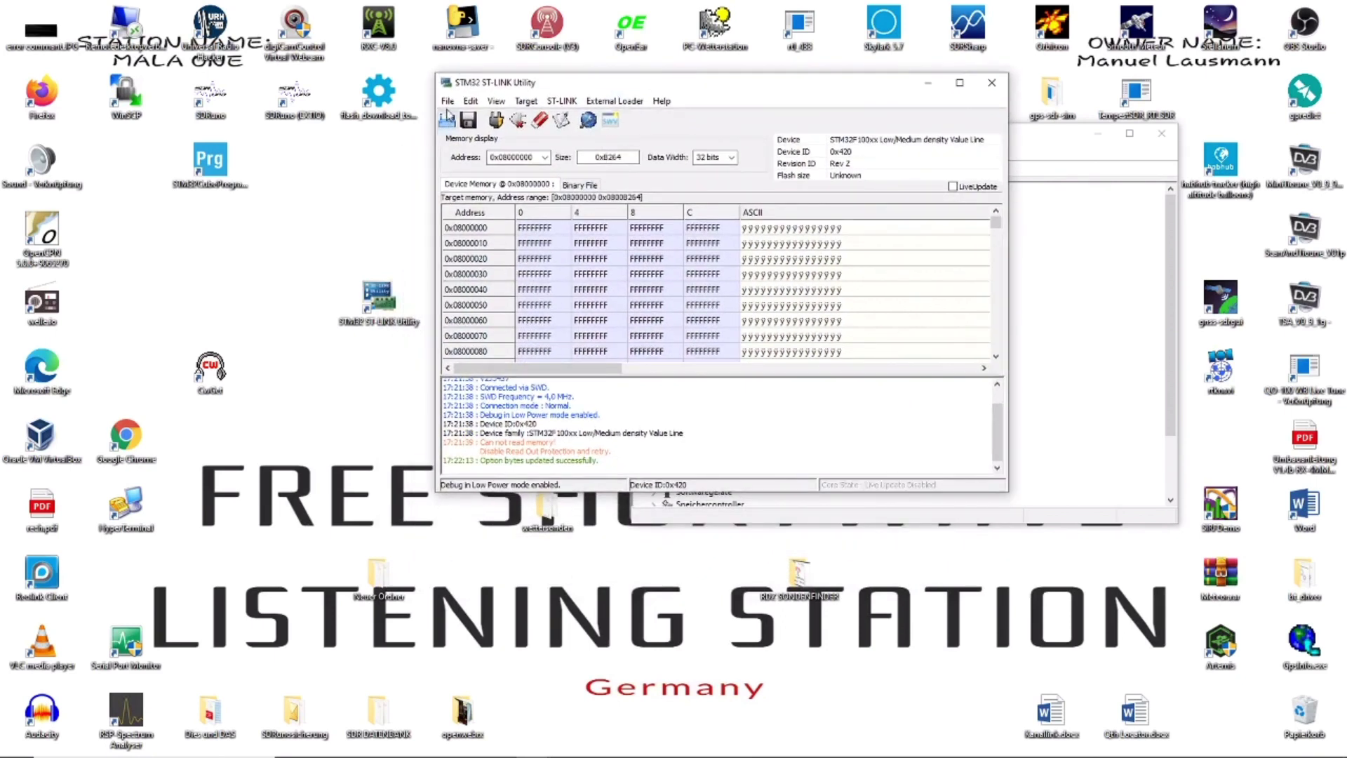
{"action": "left_click", "coordinate": [448, 101]}
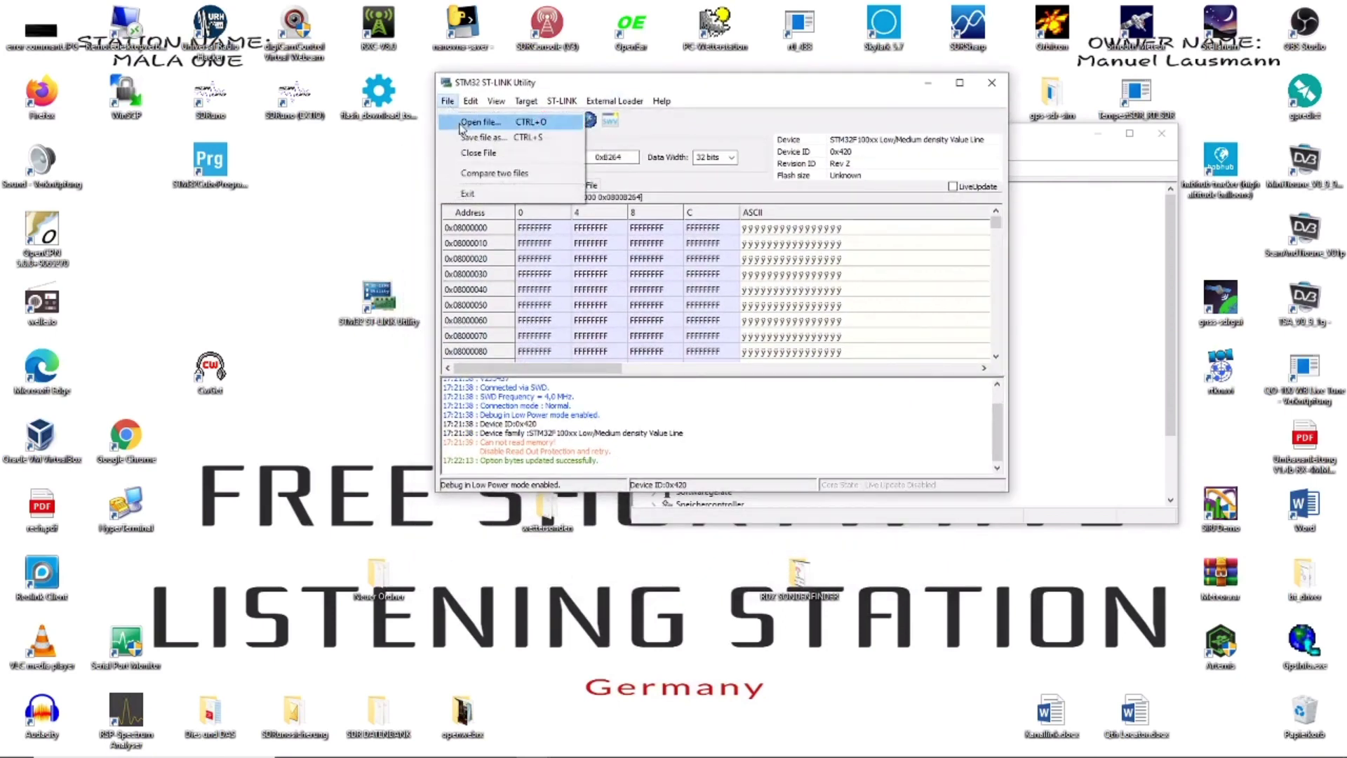
{"action": "left_click", "coordinate": [462, 124]}
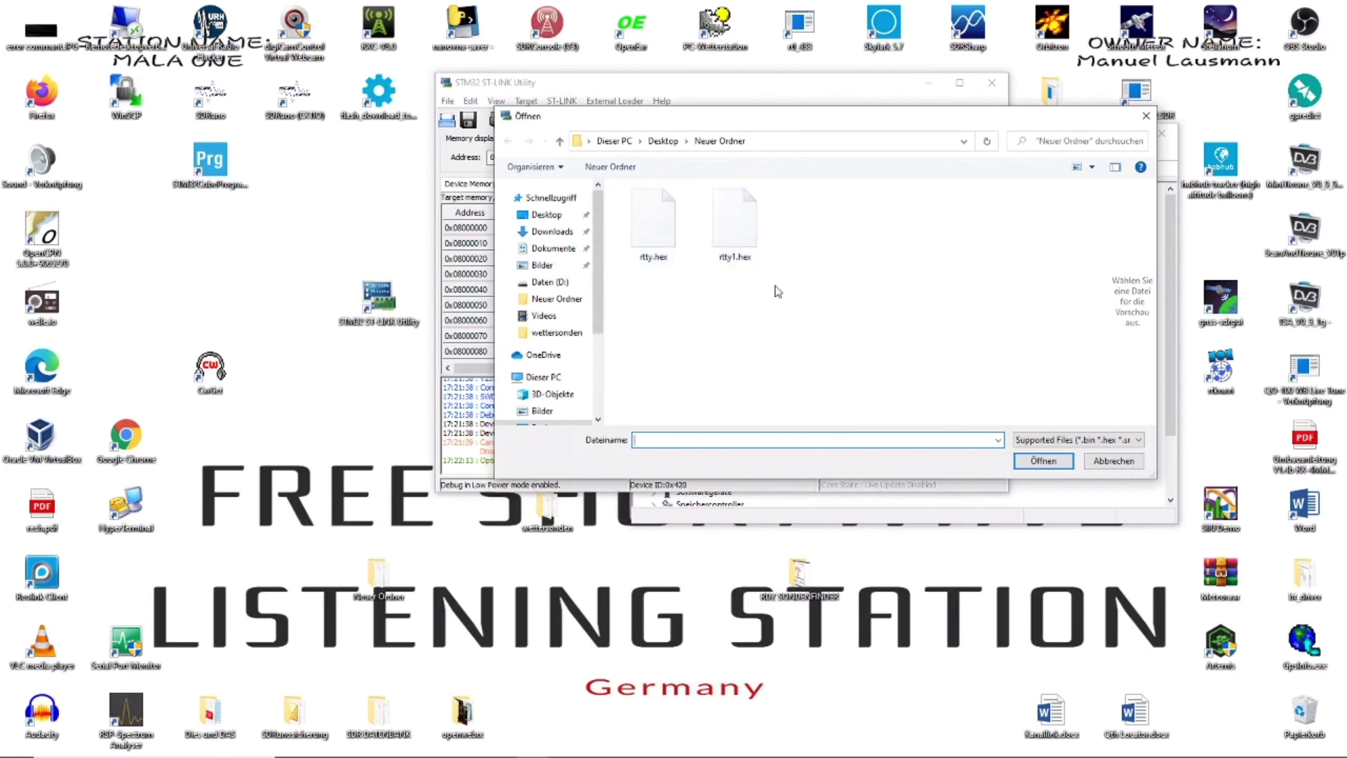
{"action": "left_click", "coordinate": [647, 246]}
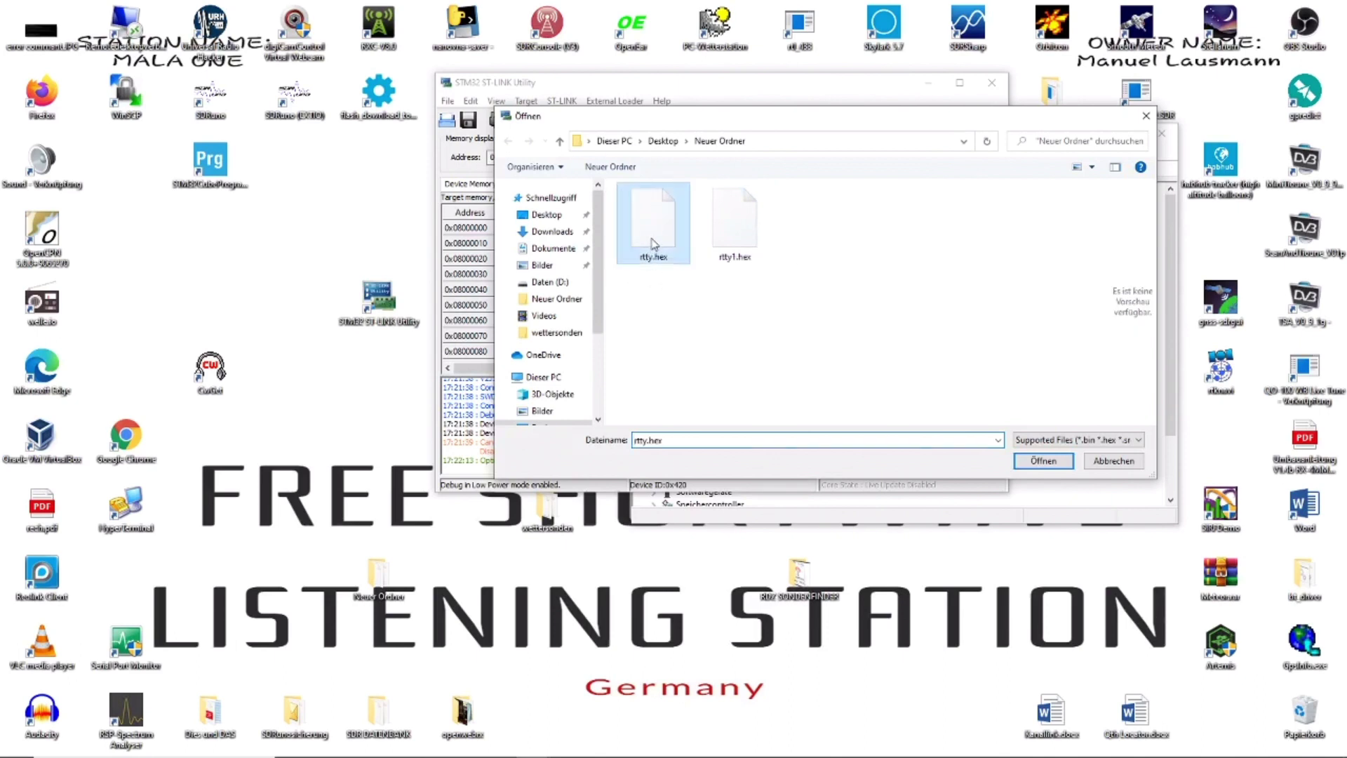
{"action": "left_click", "coordinate": [1038, 466]}
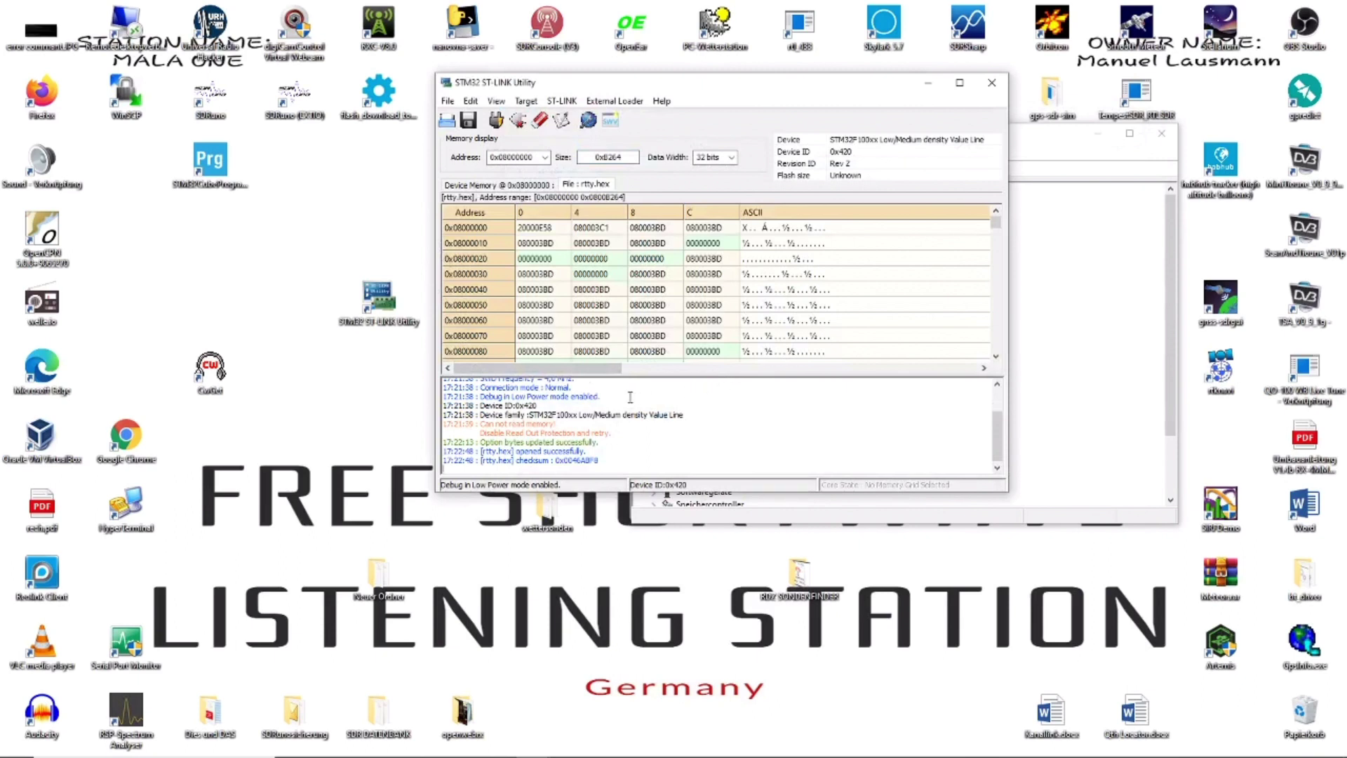
Step: Program and verify the chip with rtty.hex, keeping verification while programming and reset after programming
{"action": "left_click", "coordinate": [528, 101]}
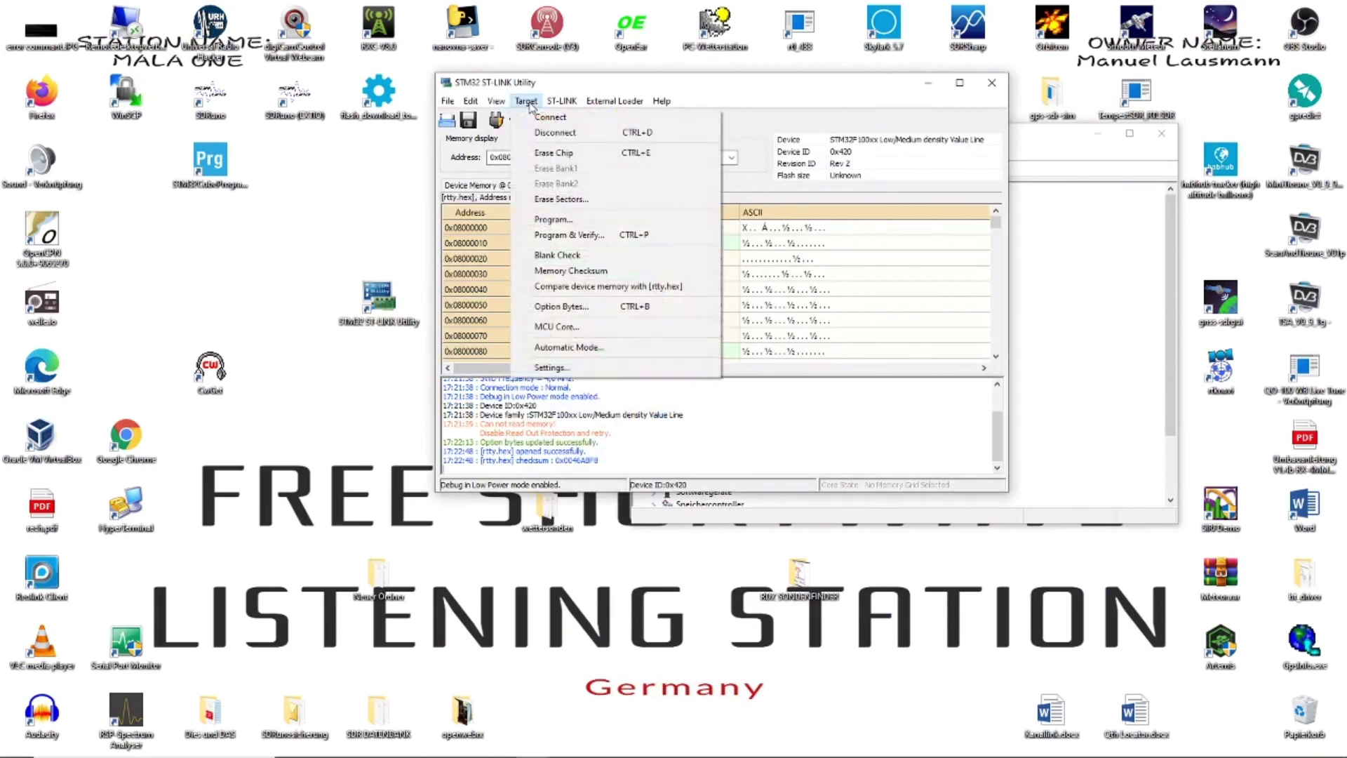
{"action": "left_click", "coordinate": [584, 237]}
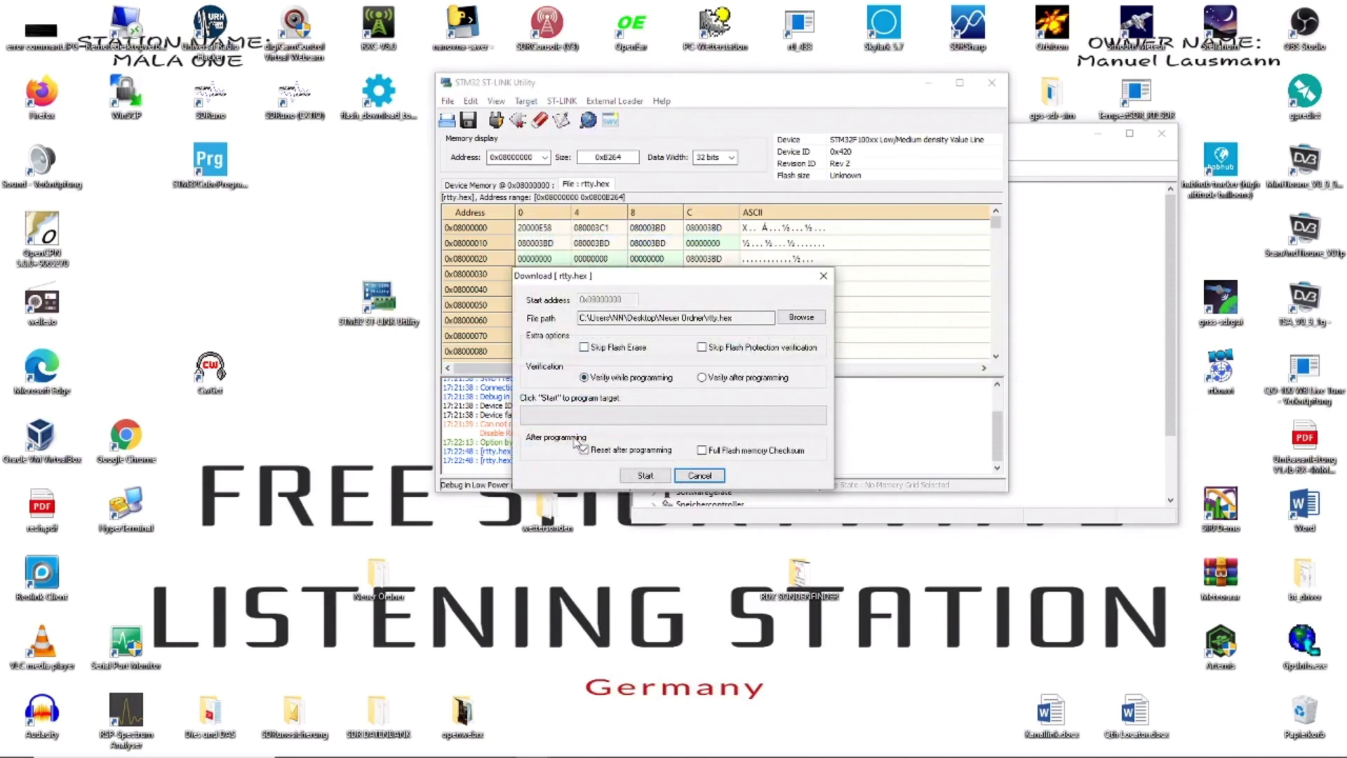
{"action": "left_click", "coordinate": [645, 476]}
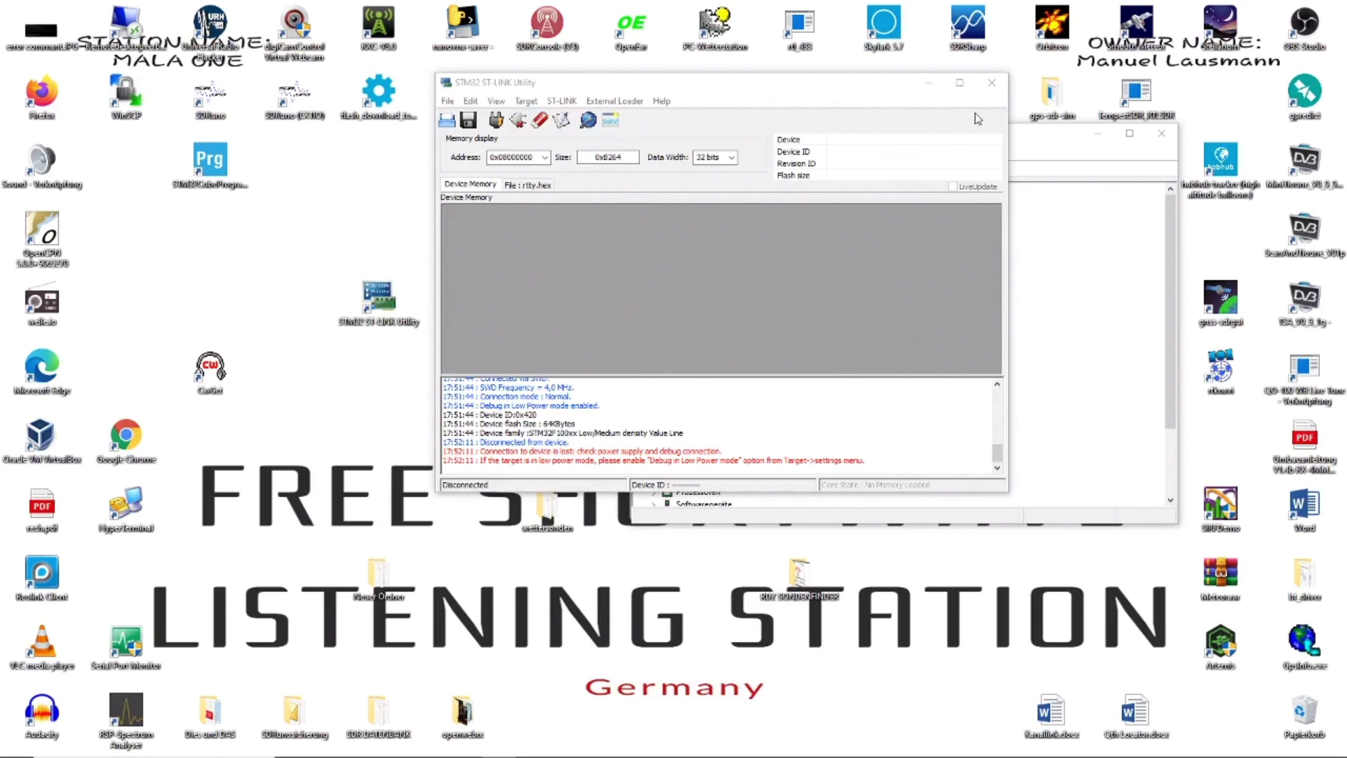
Step: Close STM32 ST-LINK Utility and the Device Manager window
{"action": "left_click", "coordinate": [978, 86]}
{"action": "key", "text": "alt+F4"}
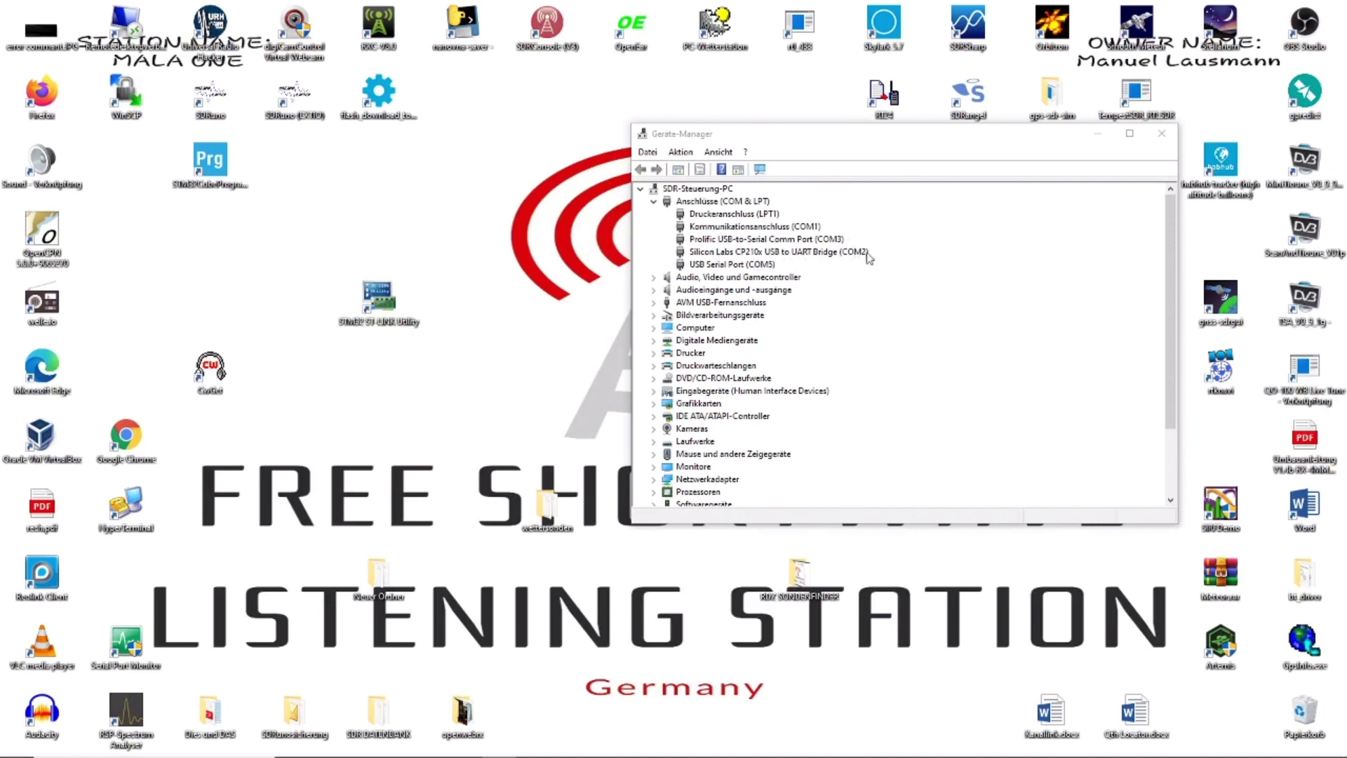
{"action": "left_click", "coordinate": [1161, 134]}
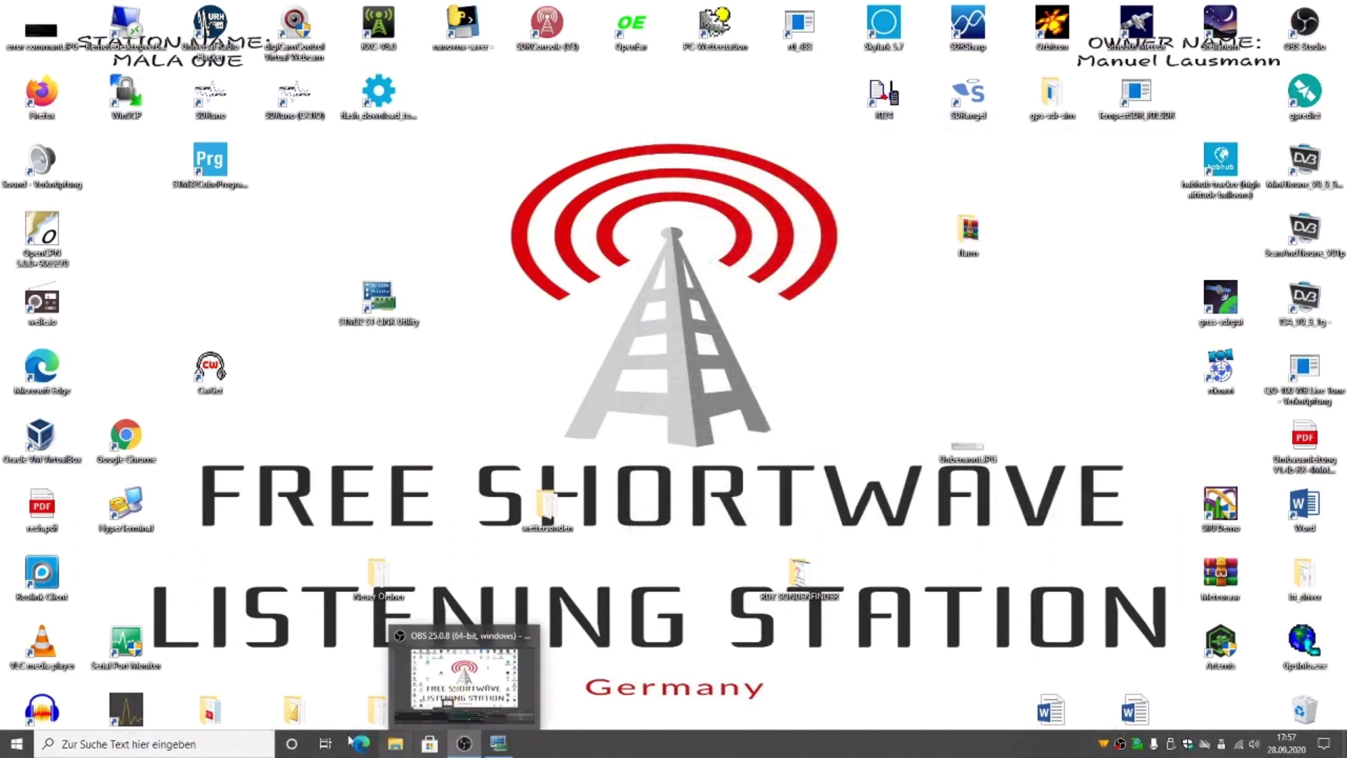
Step: Find PuTTY through the Windows search, launch it, and move its configuration window to a free area
{"action": "left_click", "coordinate": [244, 735]}
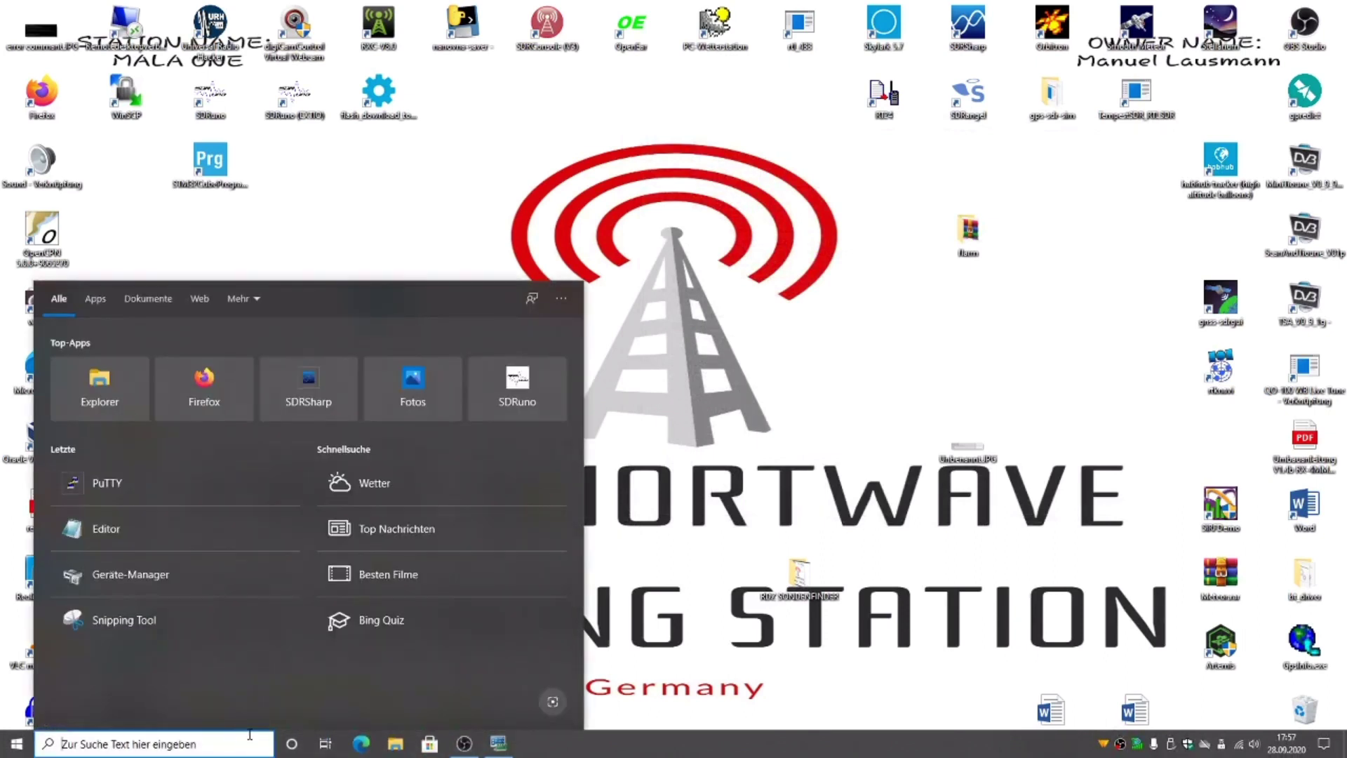
{"action": "type", "text": "putt"}
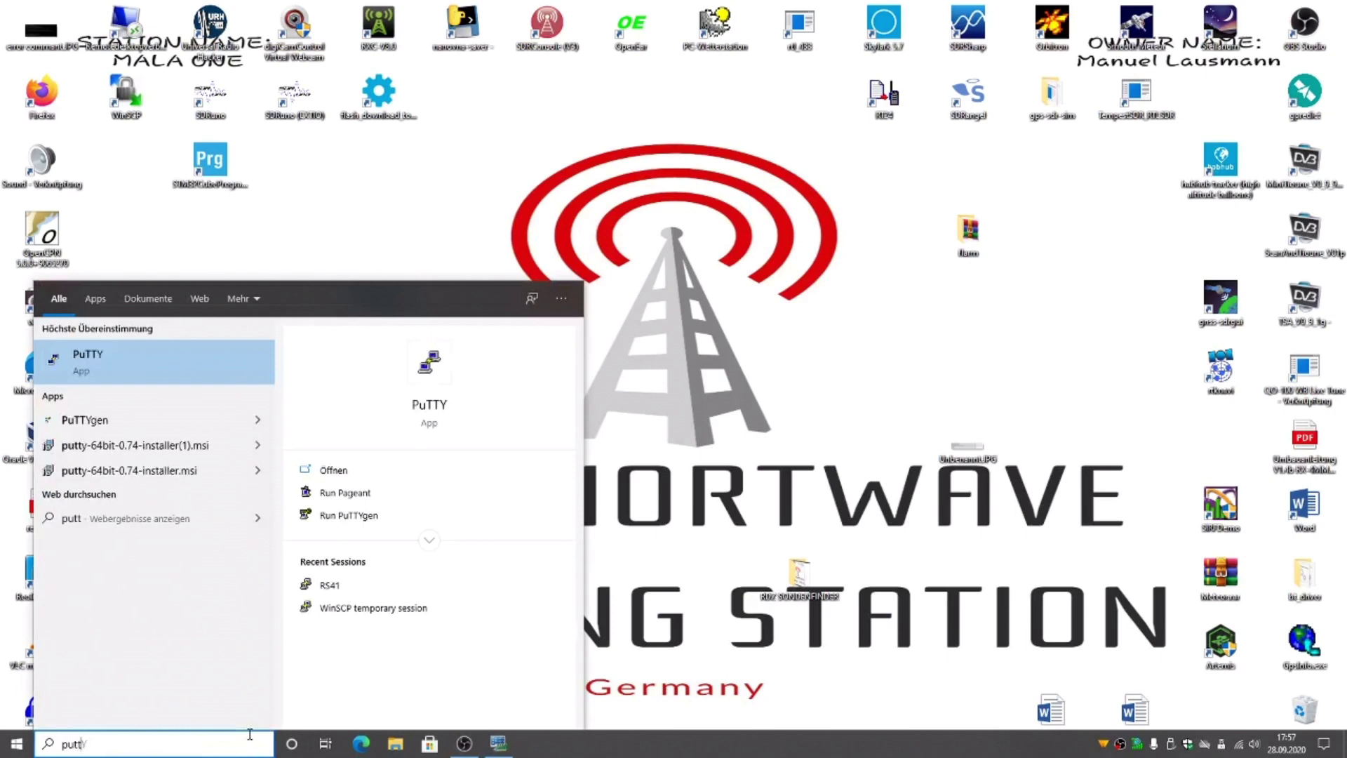
{"action": "left_click", "coordinate": [430, 407]}
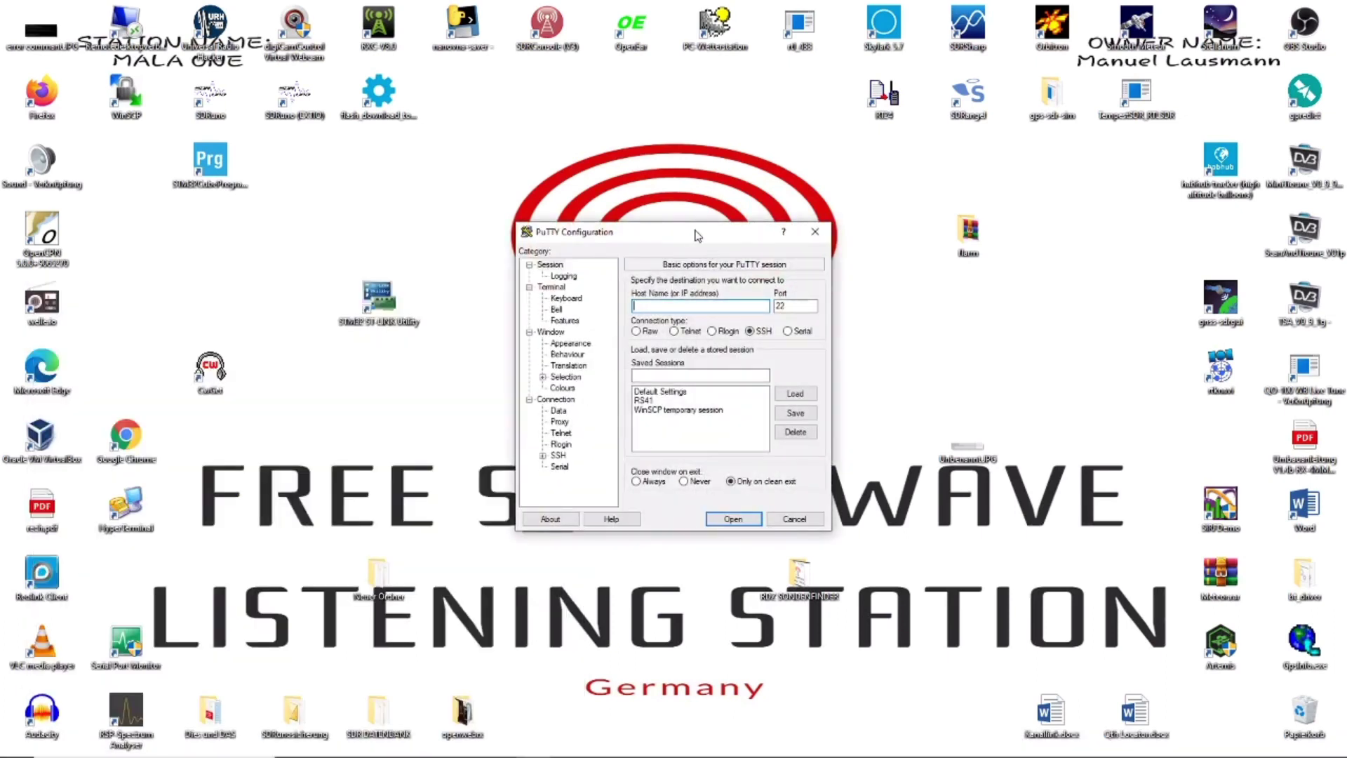
{"action": "left_click_drag", "start_coordinate": [697, 235], "coordinate": [628, 175]}
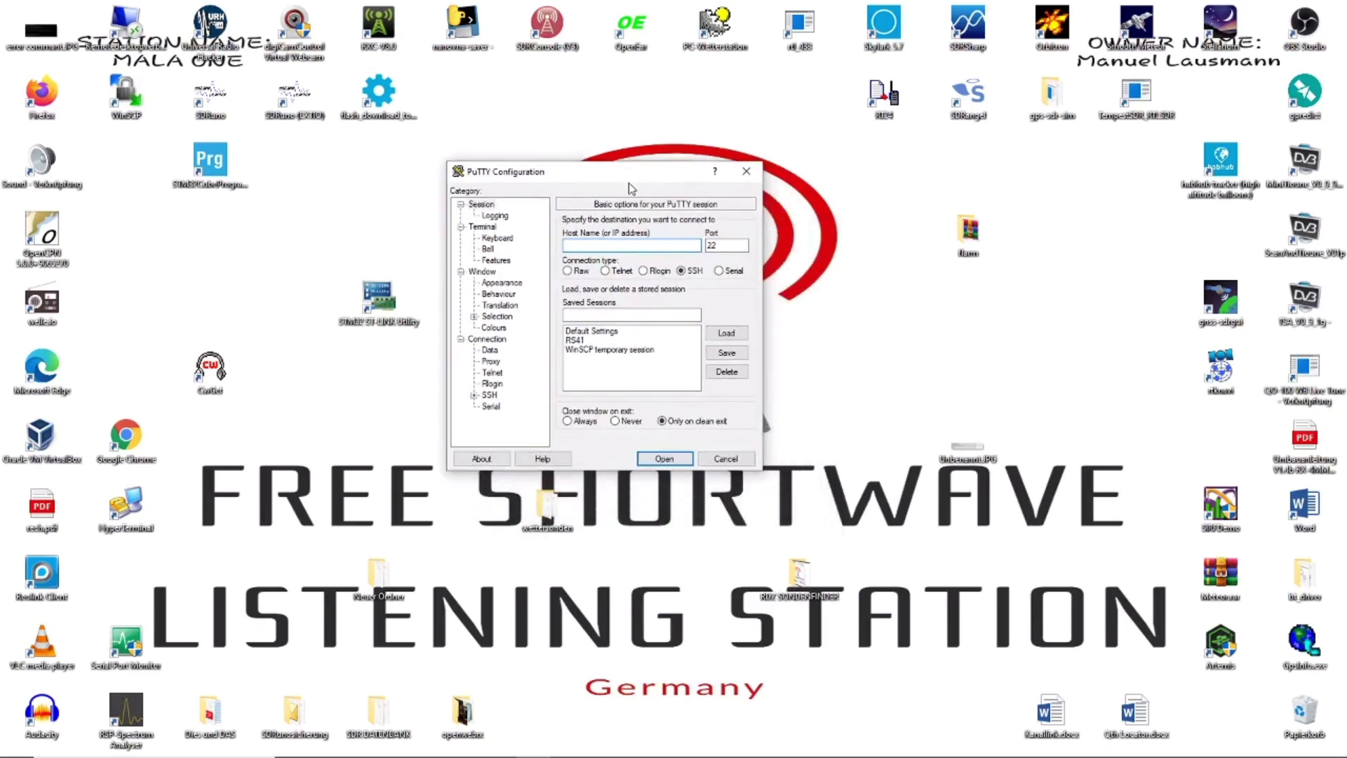
Step: Set the PuTTY connection type to Serial and the serial line to COM2
{"action": "left_click", "coordinate": [718, 273]}
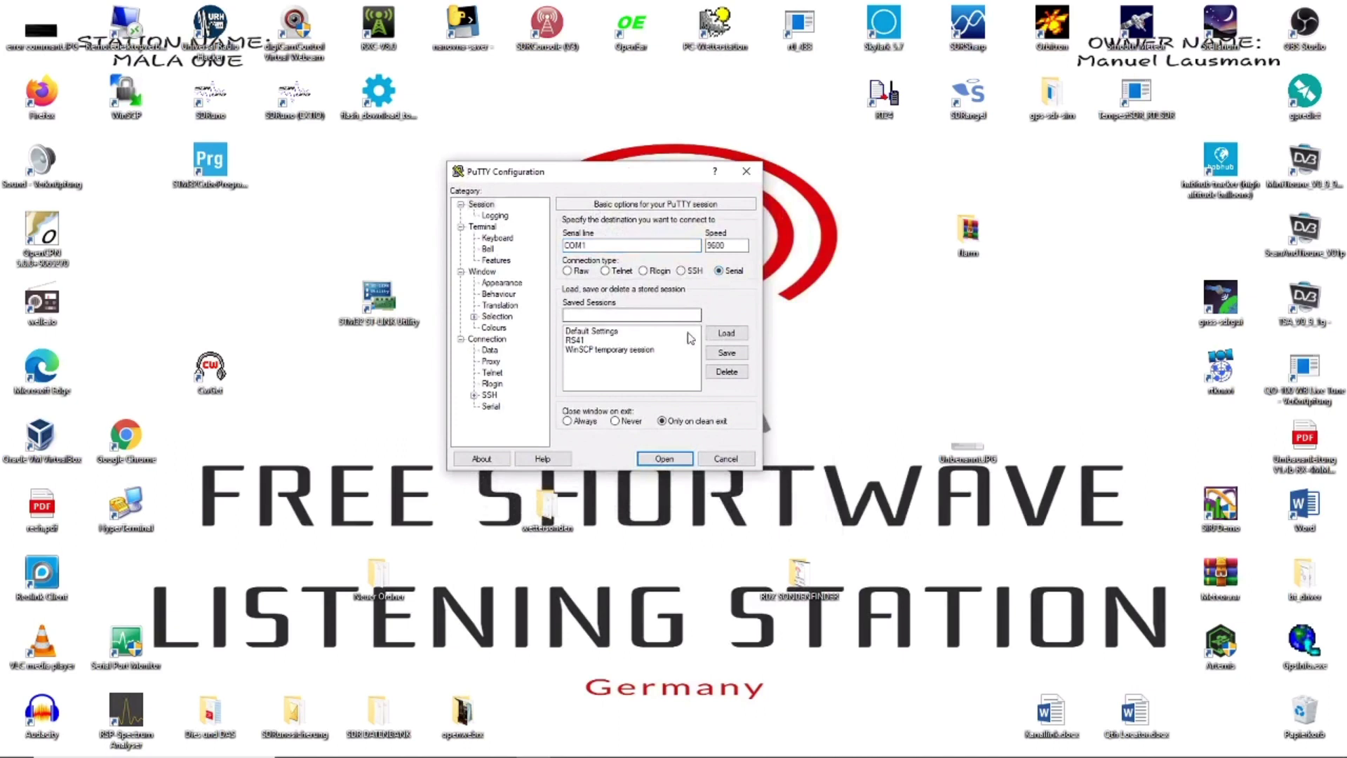
{"action": "left_click", "coordinate": [582, 245]}
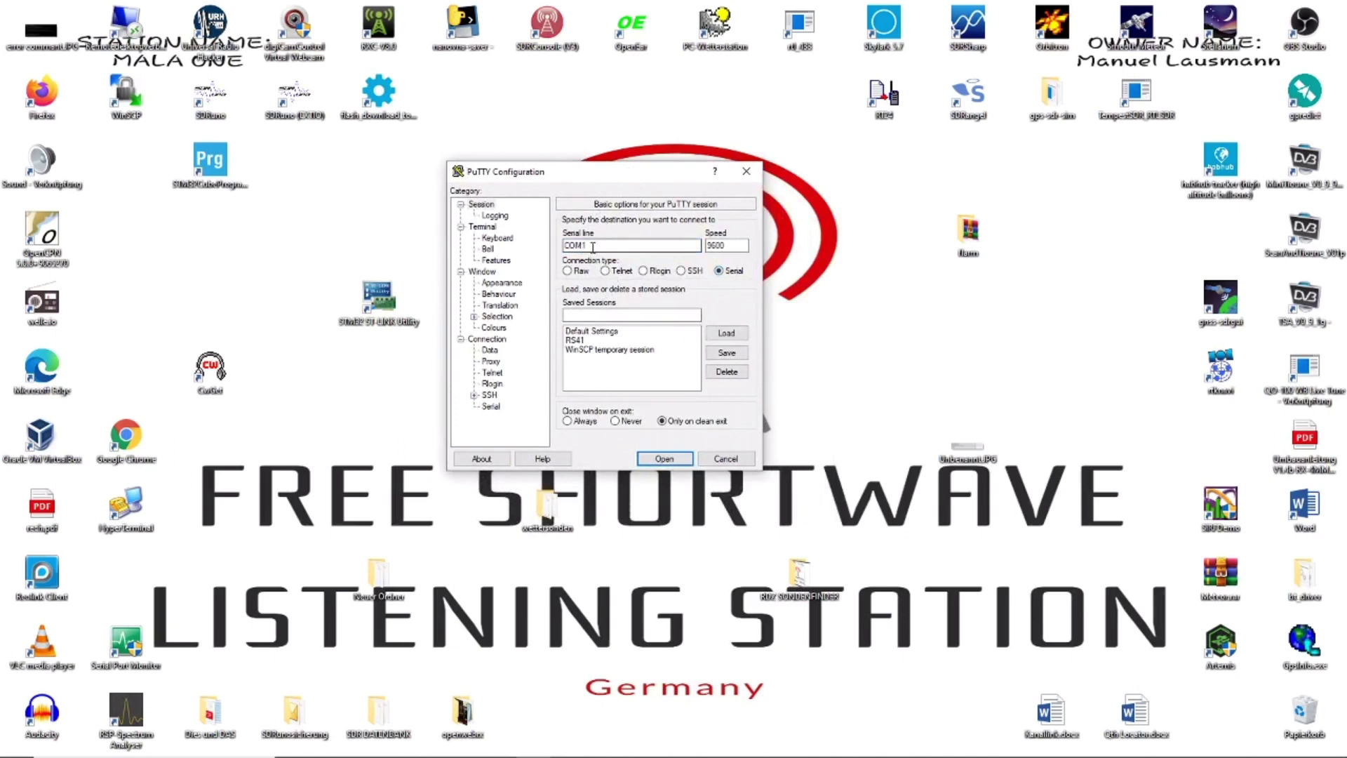
{"action": "left_click_drag", "start_coordinate": [582, 245], "coordinate": [586, 245]}
{"action": "type", "text": "2"}
Step: Load the saved RS41 session, open its serial terminal, and move the terminal window toward the middle of the desktop
{"action": "left_click", "coordinate": [575, 340]}
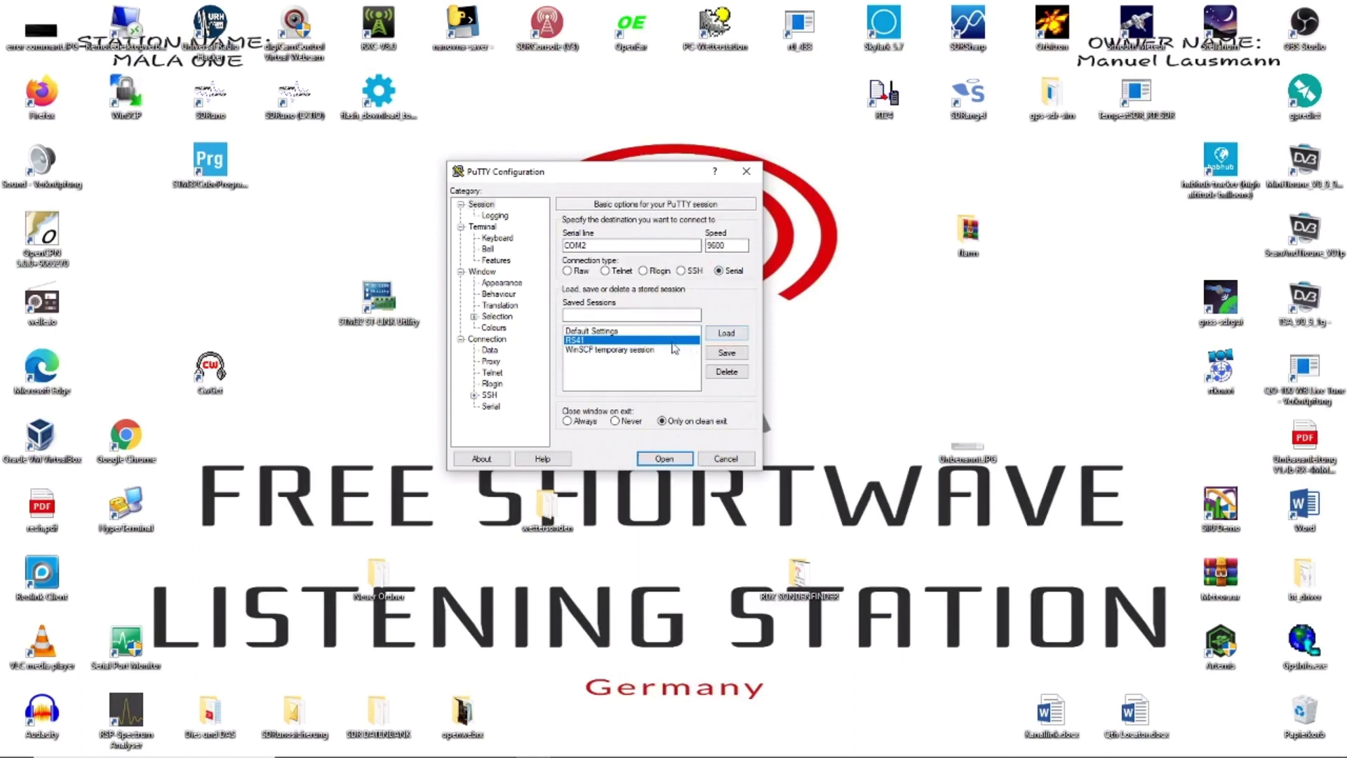
{"action": "left_click", "coordinate": [724, 335]}
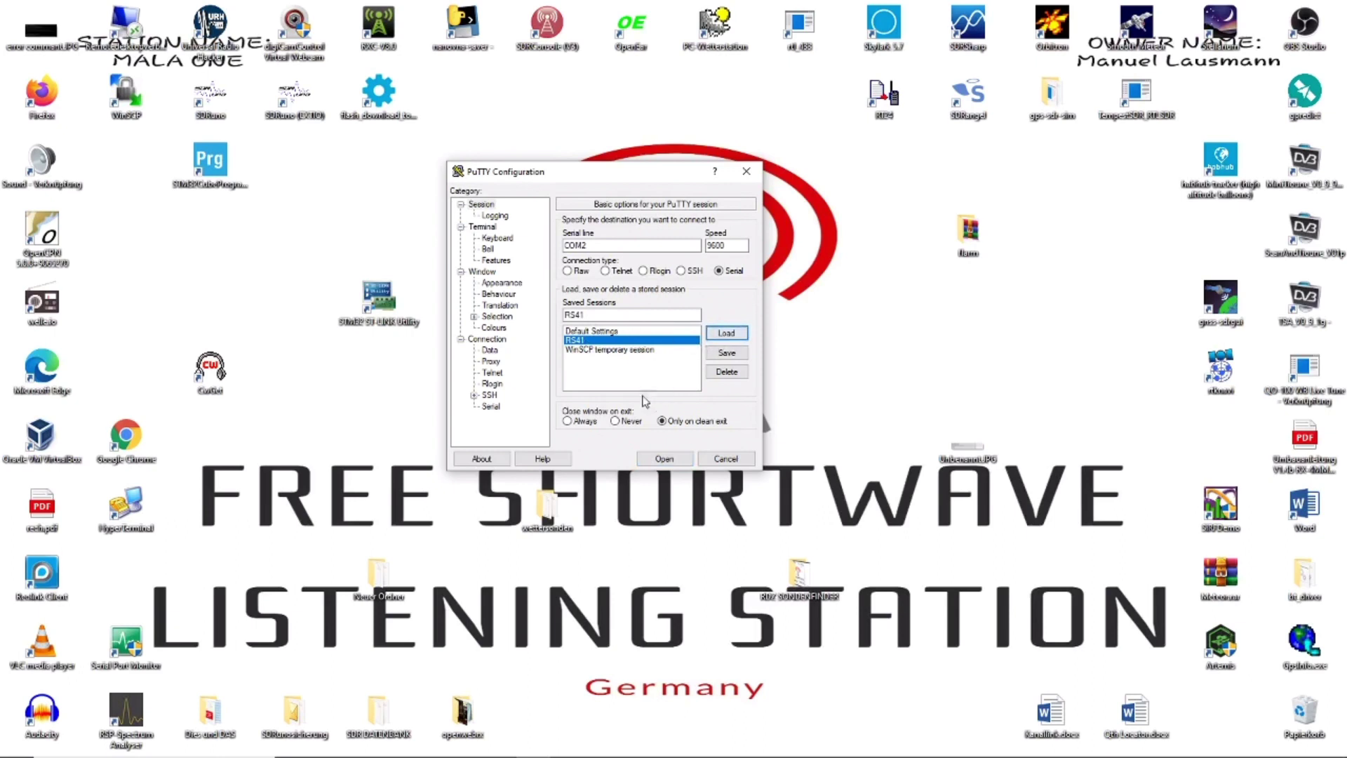
{"action": "left_click", "coordinate": [663, 458]}
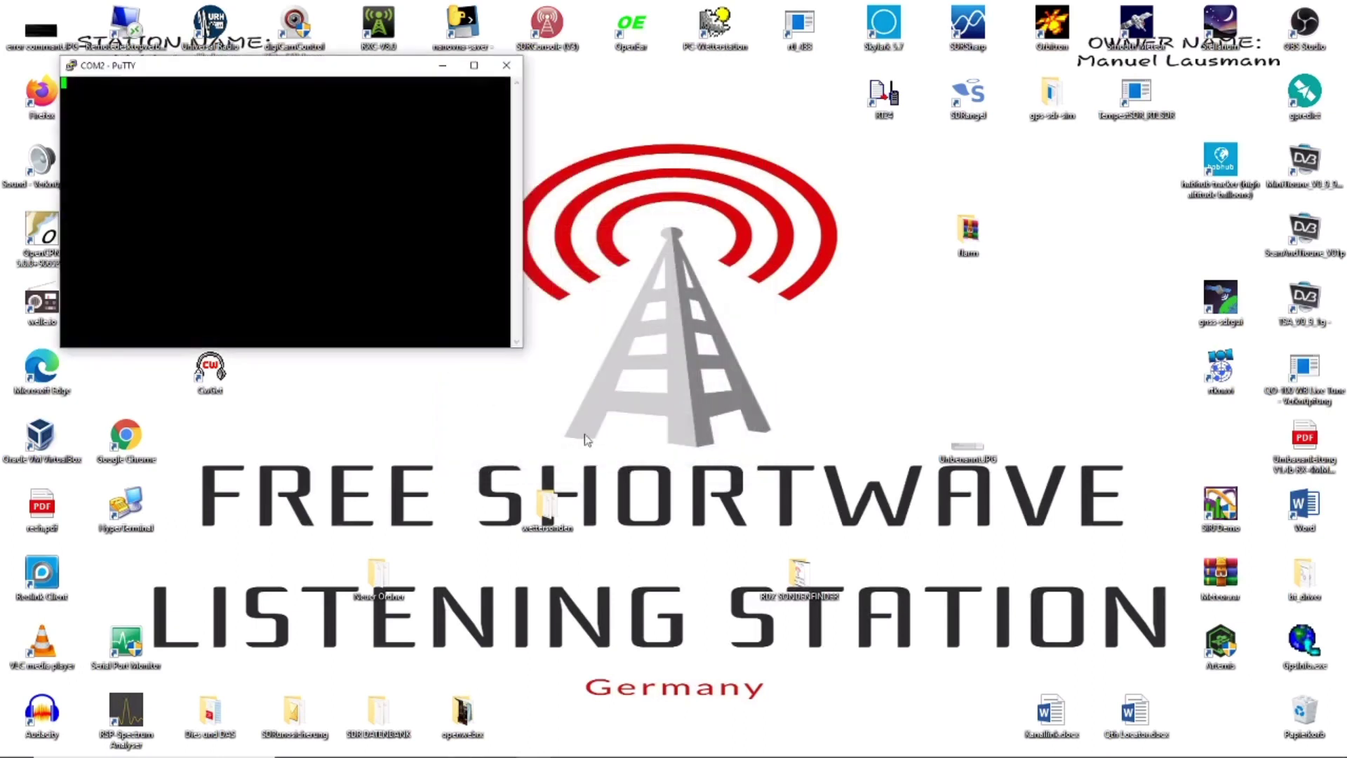
{"action": "left_click_drag", "start_coordinate": [317, 70], "coordinate": [629, 158]}
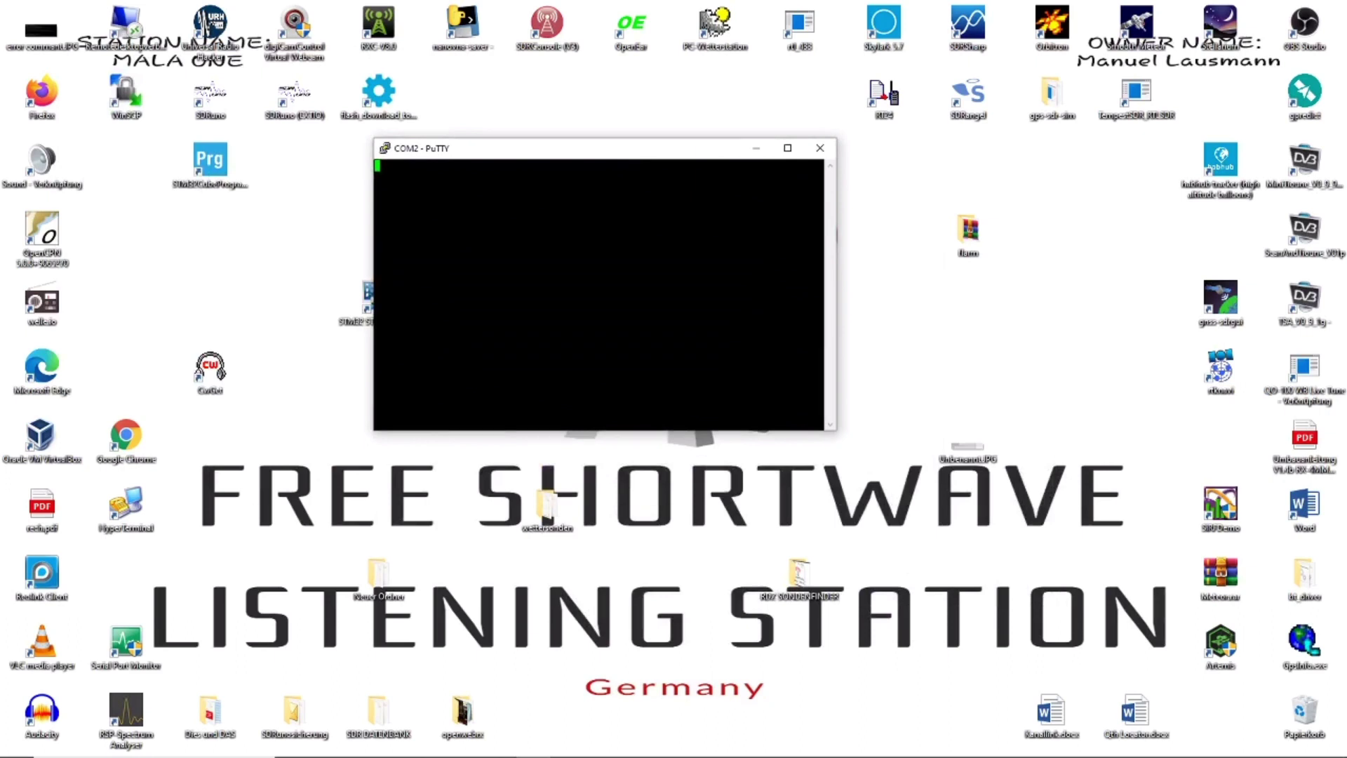
Step: Run the help command in the radiosonde's terminal, repeating it once, and go back to the start of the command list
{"action": "type", "text": "help"}
{"action": "key", "text": "Return"}
{"action": "type", "text": "help"}
{"action": "key", "text": "Return"}
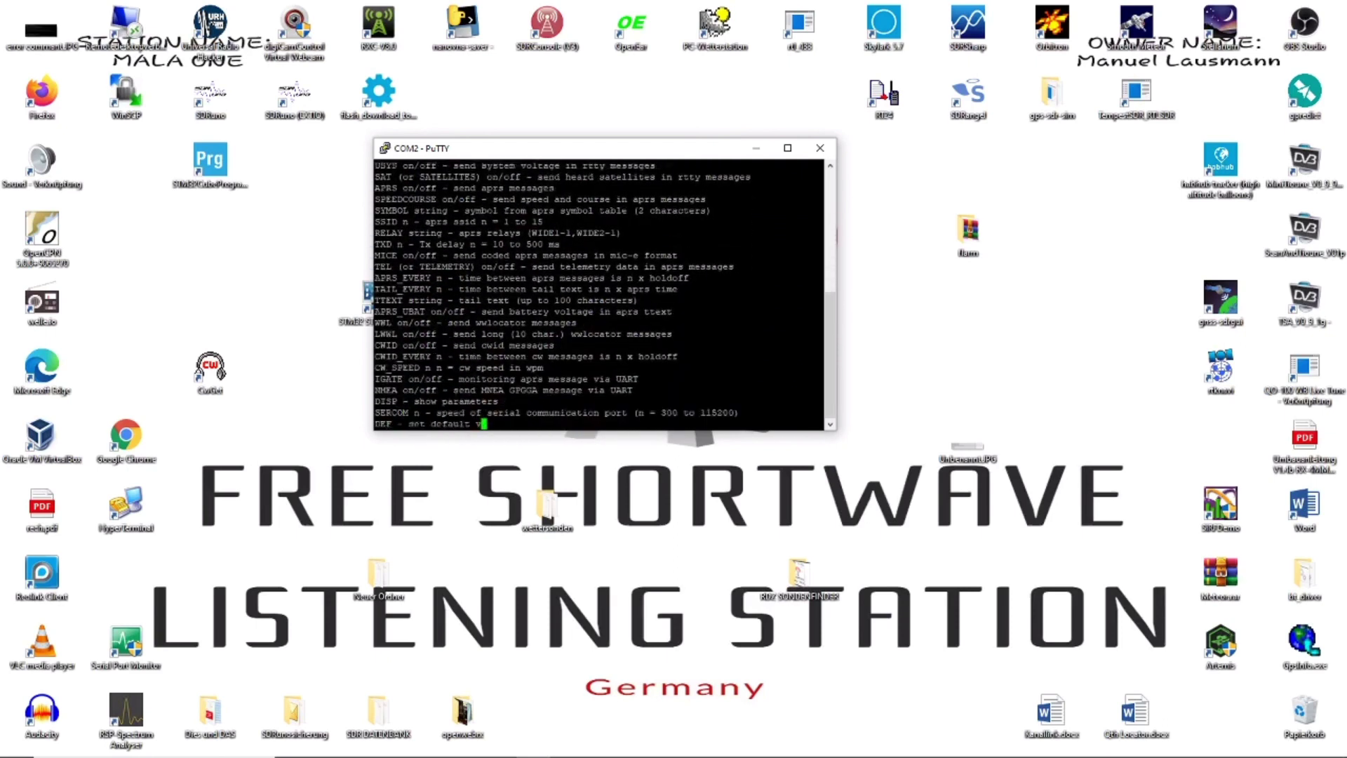
{"action": "left_click_drag", "start_coordinate": [829, 401], "coordinate": [828, 275]}
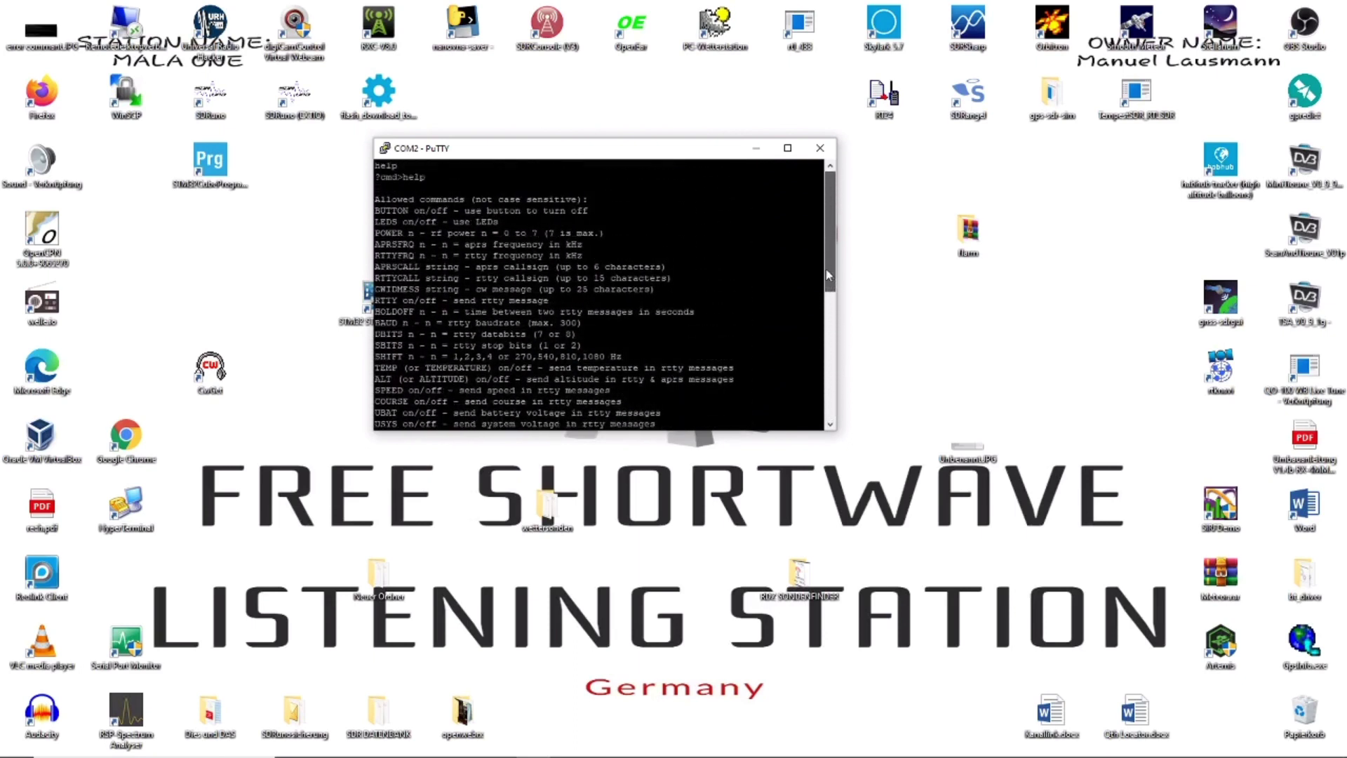